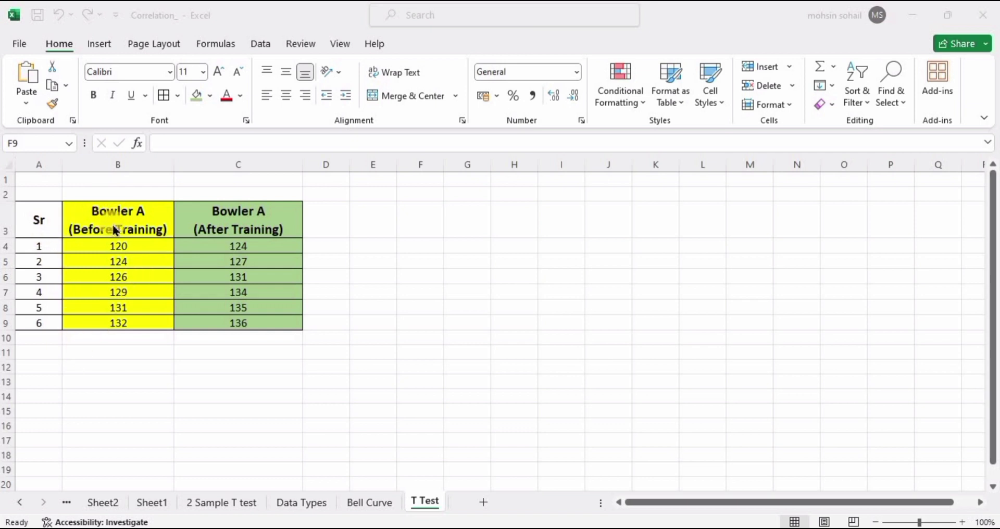
# Step: Review the serial numbers and the six before-training speeds of Bowler A in columns A and B
pyautogui.click(134, 243)
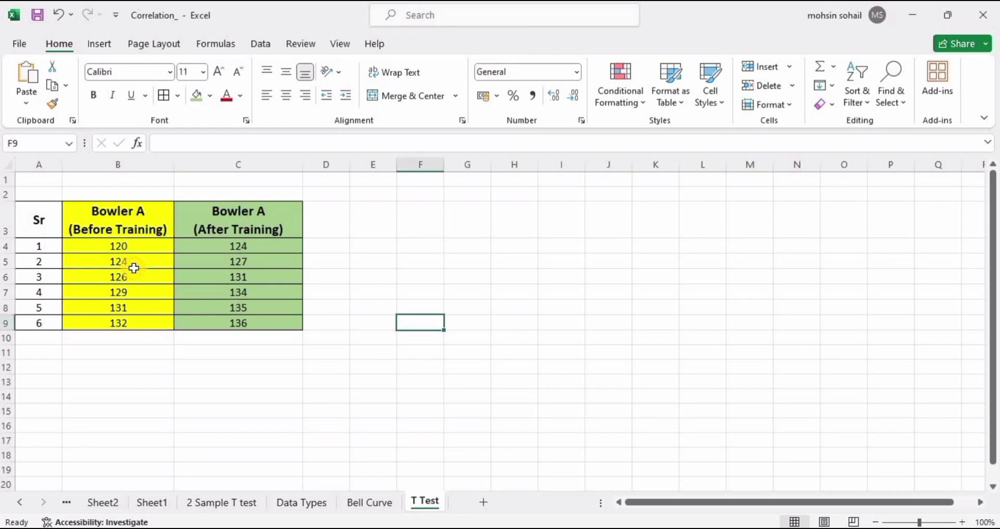
pyautogui.moveTo(45, 249); pyautogui.dragTo(55, 321)
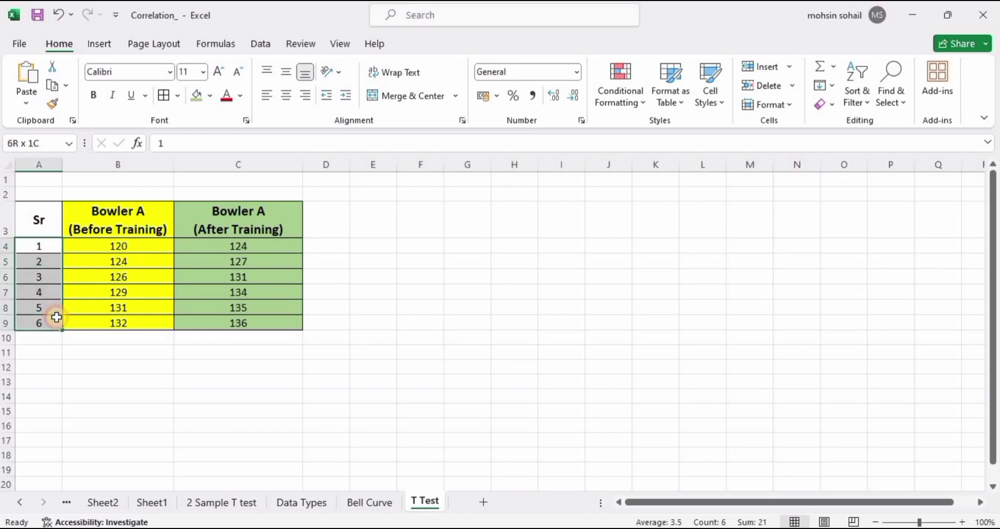
pyautogui.click(144, 243)
pyautogui.press('Down')
pyautogui.press('Down')
pyautogui.press('Down')
pyautogui.press('Down')
pyautogui.press('Down')
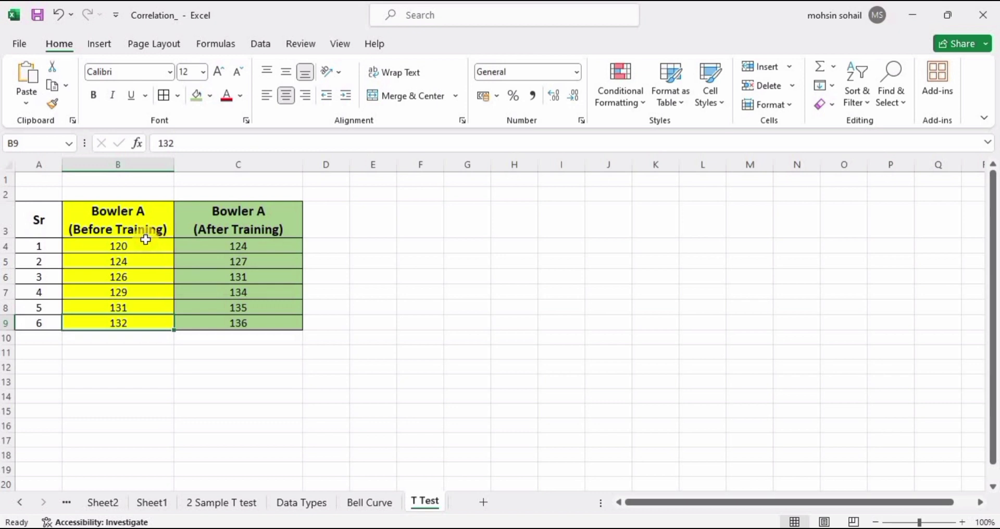
pyautogui.moveTo(145, 243); pyautogui.dragTo(142, 311)
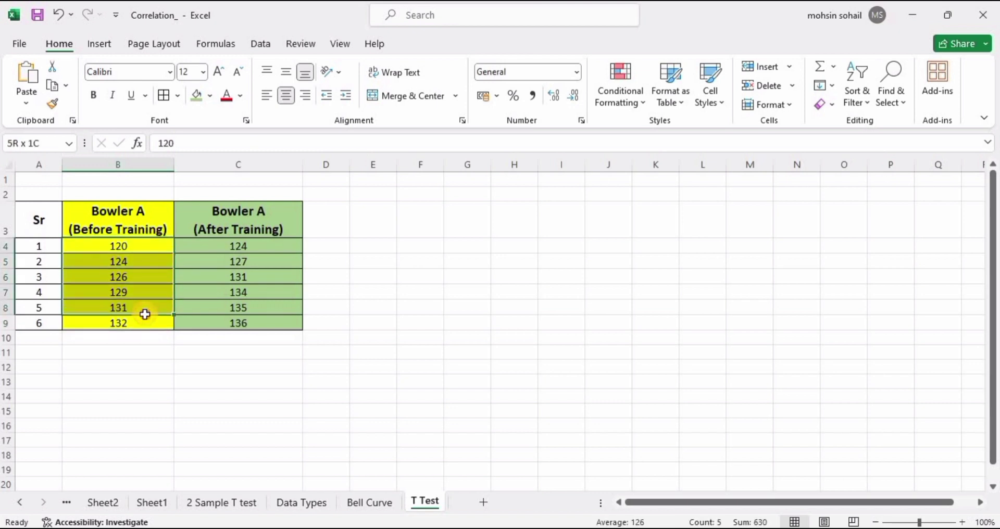
pyautogui.click(122, 210)
# Step: Go through the six after-training speeds of Bowler A in column C
pyautogui.click(247, 222)
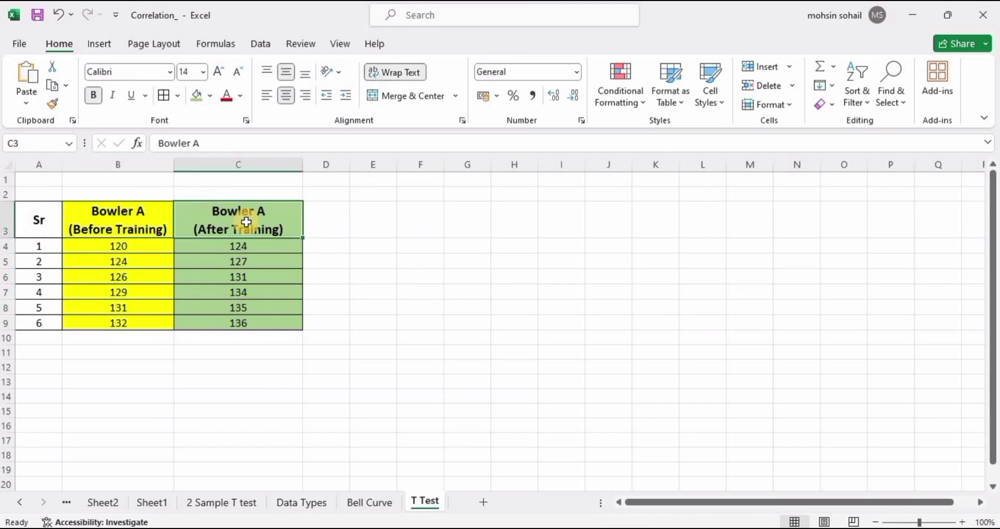
pyautogui.moveTo(277, 246); pyautogui.dragTo(276, 322)
pyautogui.click(275, 249)
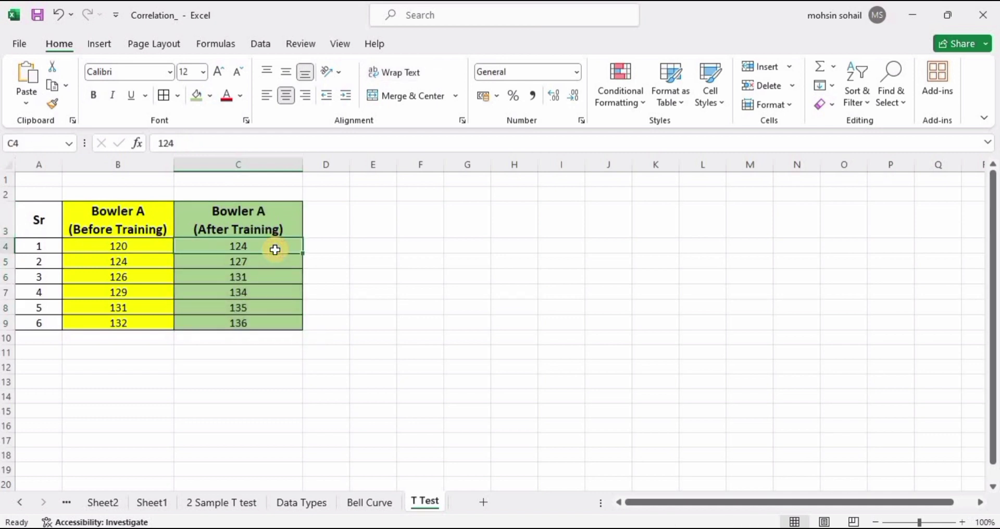
pyautogui.press('Down')
pyautogui.press('Down')
pyautogui.press('Down')
pyautogui.press('Down')
pyautogui.press('Down')
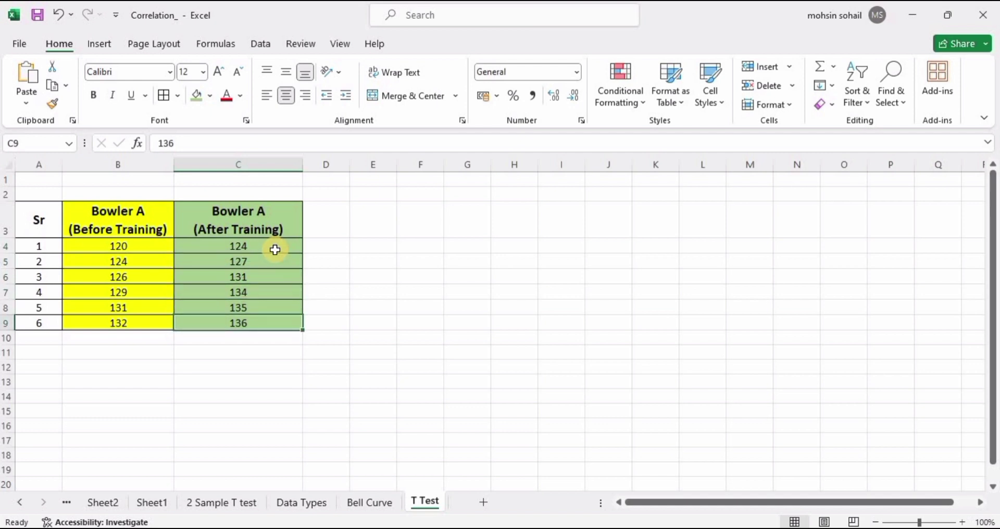
# Step: Enter the null hypothesis "Null: Training does not have any effect on Bowling Spead." in cell F6
pyautogui.click(412, 276)
pyautogui.write('Null')
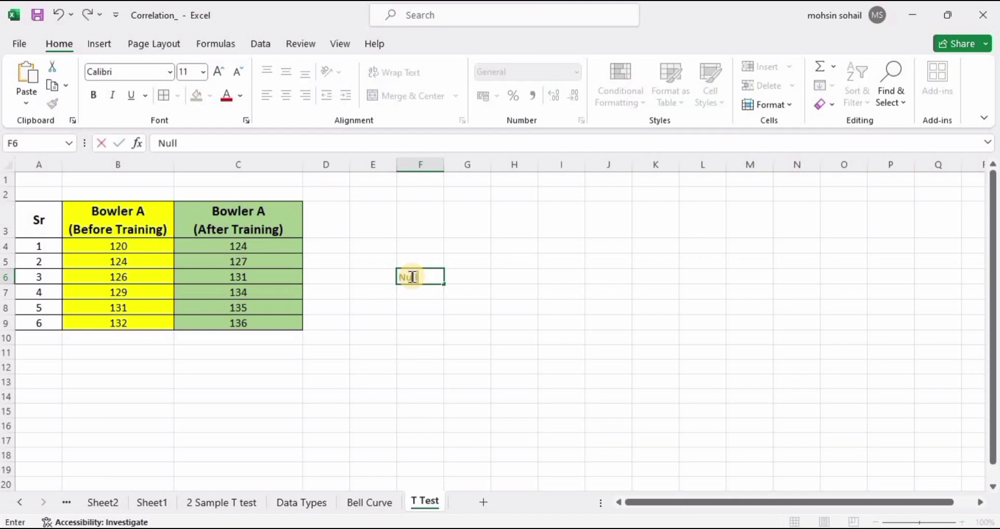
pyautogui.write(': Training does not ')
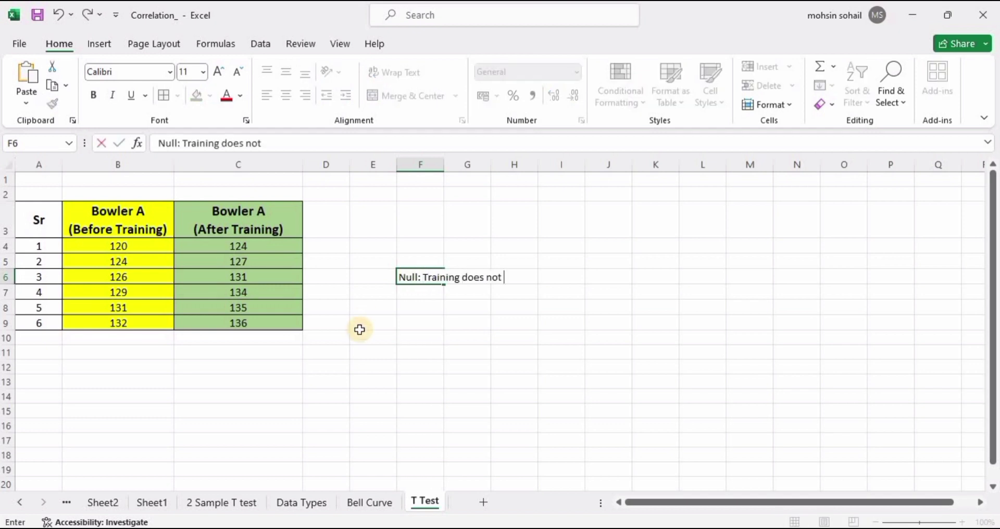
pyautogui.write('have any effect on Bowling Spead.')
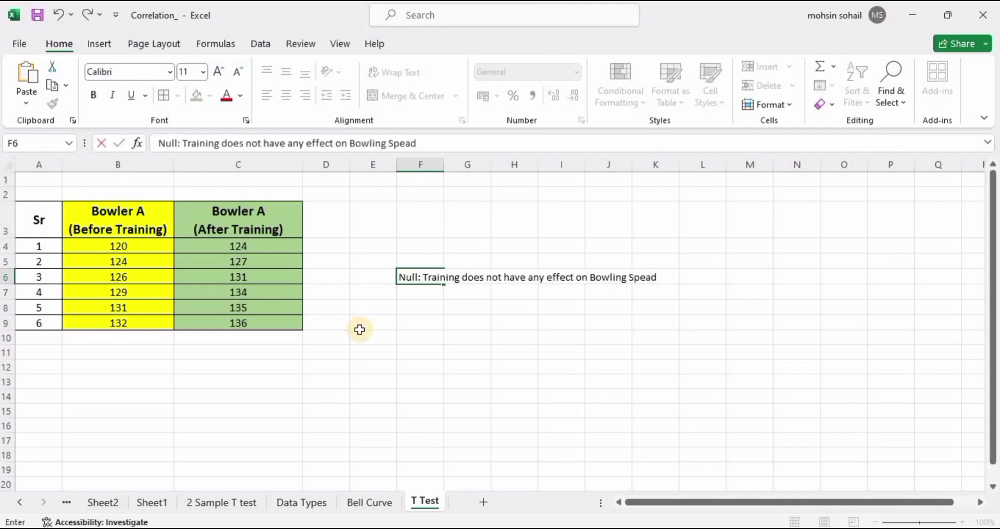
pyautogui.click(417, 338)
# Step: Merge and center F6:K6 and make only the word "Null:" bold in the hypothesis text
pyautogui.moveTo(415, 276); pyautogui.dragTo(672, 277)
pyautogui.click(416, 102)
pyautogui.doubleClick(424, 276)
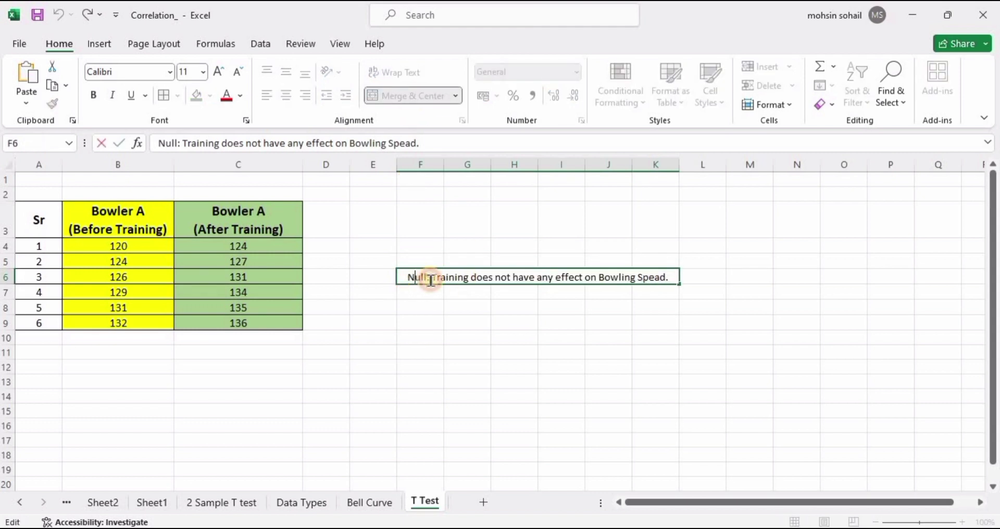
pyautogui.doubleClick(417, 277)
pyautogui.hotkey('ctrl', 'b')
pyautogui.click(469, 274)
pyautogui.click(473, 322)
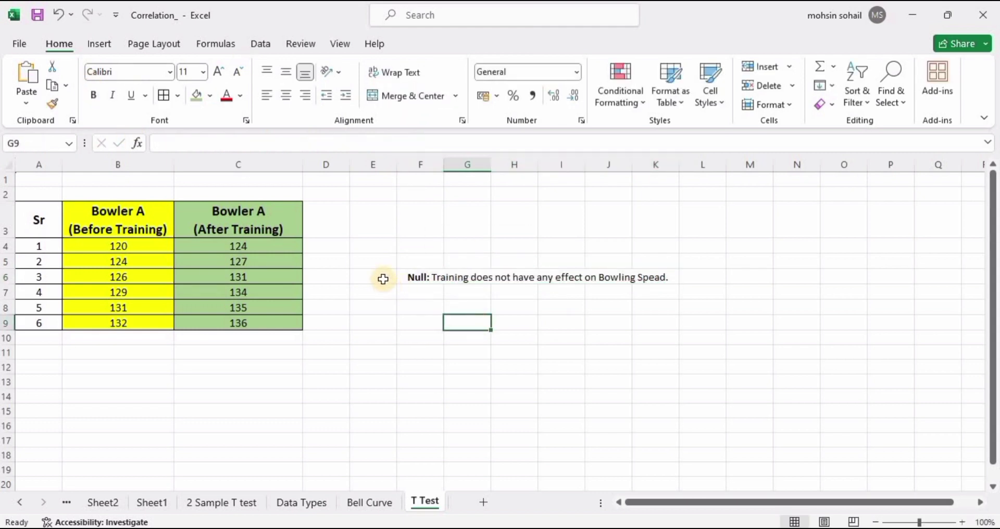
# Step: Enter the label "p value > 0.05" in cell E6 beside the null hypothesis
pyautogui.click(383, 279)
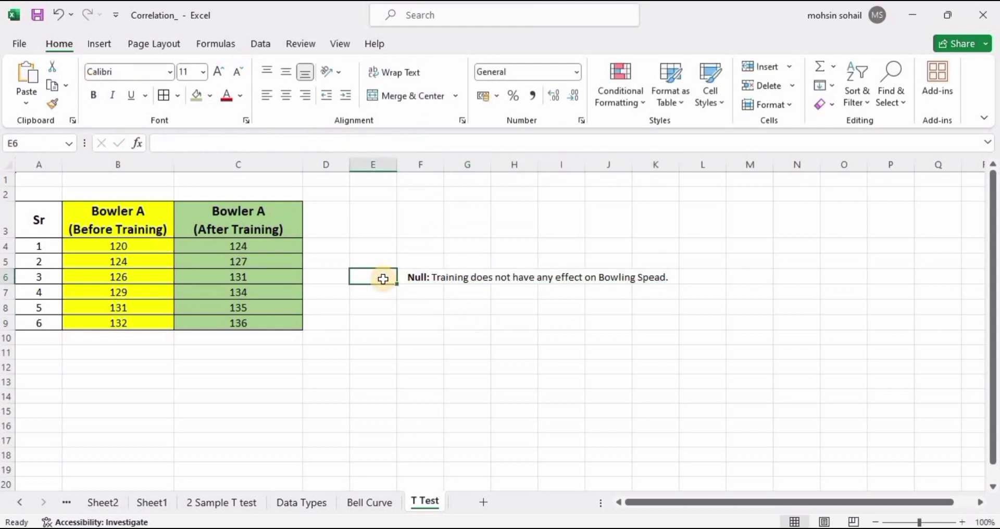
pyautogui.write('p')
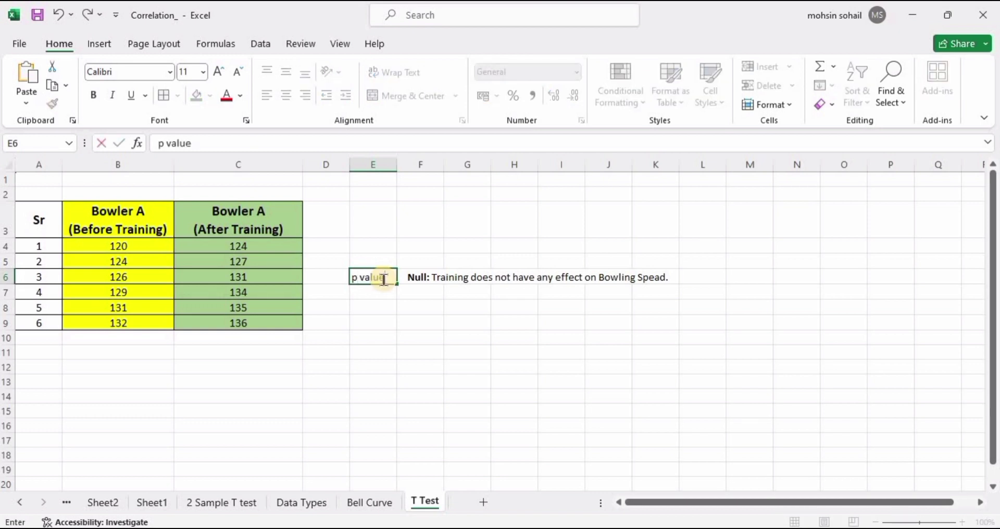
pyautogui.write(' value')
pyautogui.click(384, 280)
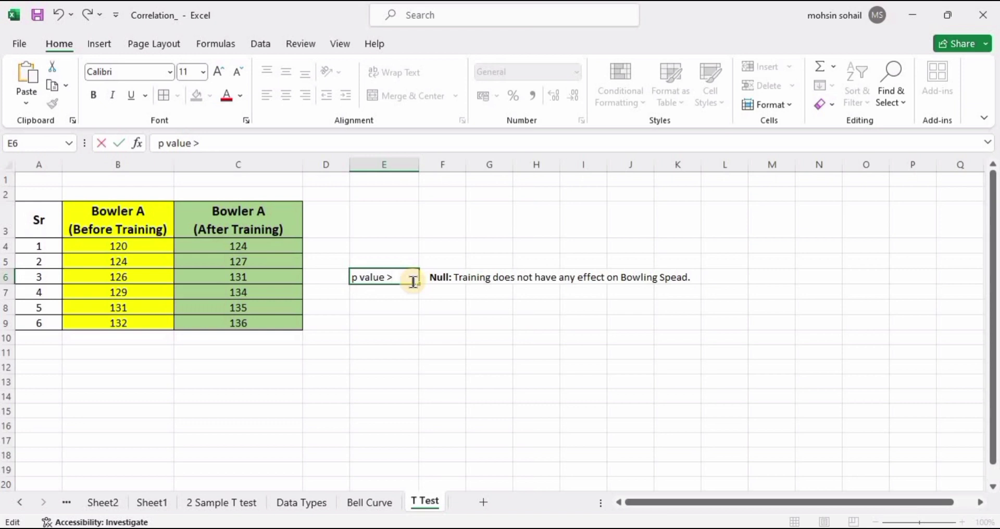
pyautogui.click(422, 338)
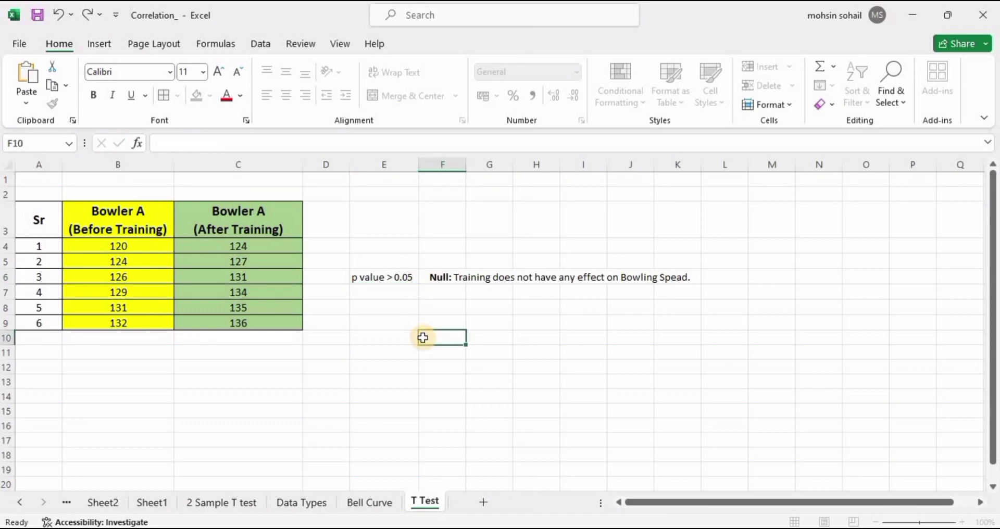
# Step: Format the p value label in E6 as bold, size 12, with a light blue fill
pyautogui.click(384, 277)
pyautogui.click(93, 95)
pyautogui.click(209, 95)
pyautogui.click(237, 154)
# Step: Copy the formatted label from E6 to E8 and change the copy to "p value < 0.05"
pyautogui.hotkey('ctrl', 'c')
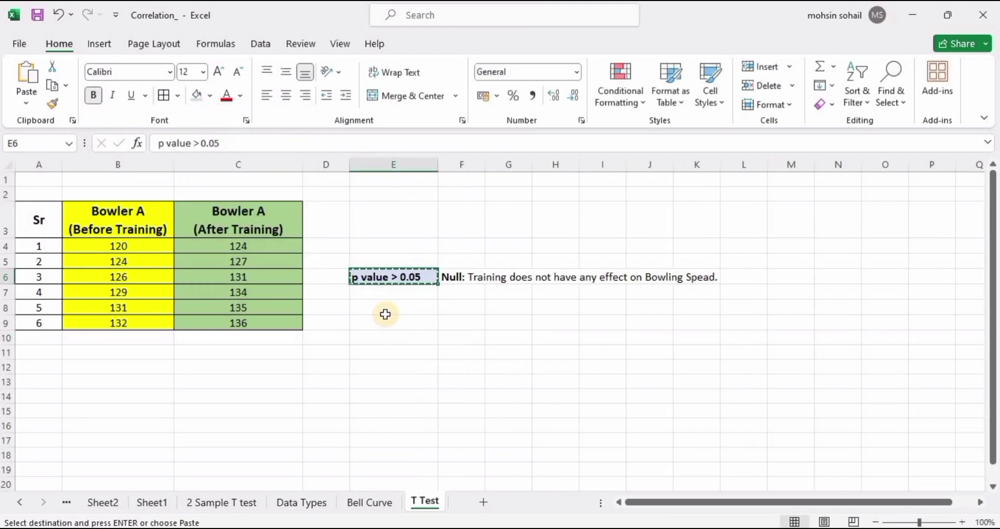
pyautogui.click(385, 310)
pyautogui.hotkey('ctrl', 'v')
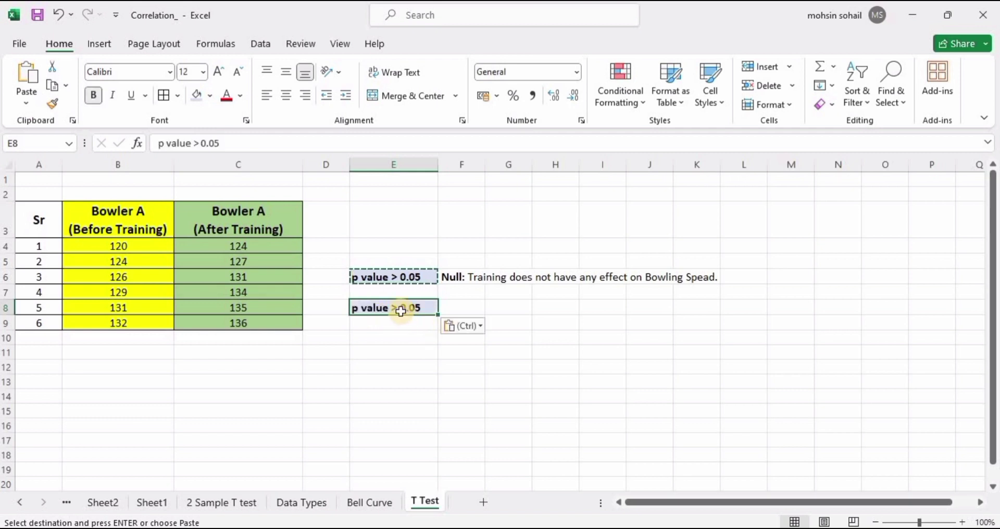
pyautogui.doubleClick(400, 307)
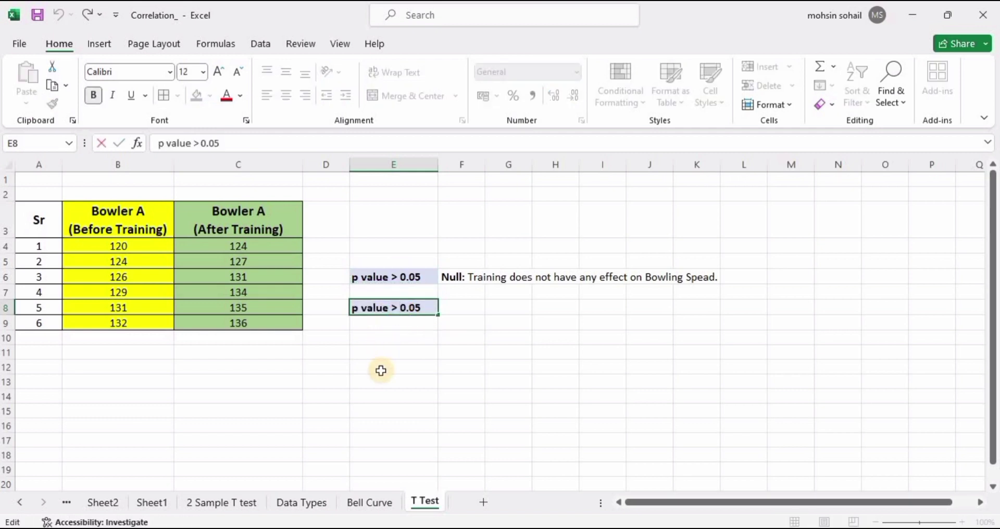
pyautogui.press('BackSpace')
pyautogui.write('<')
# Step: Enter the alternate hypothesis "Alternate: Training increases the bowling speed." in cell F8
pyautogui.click(466, 308)
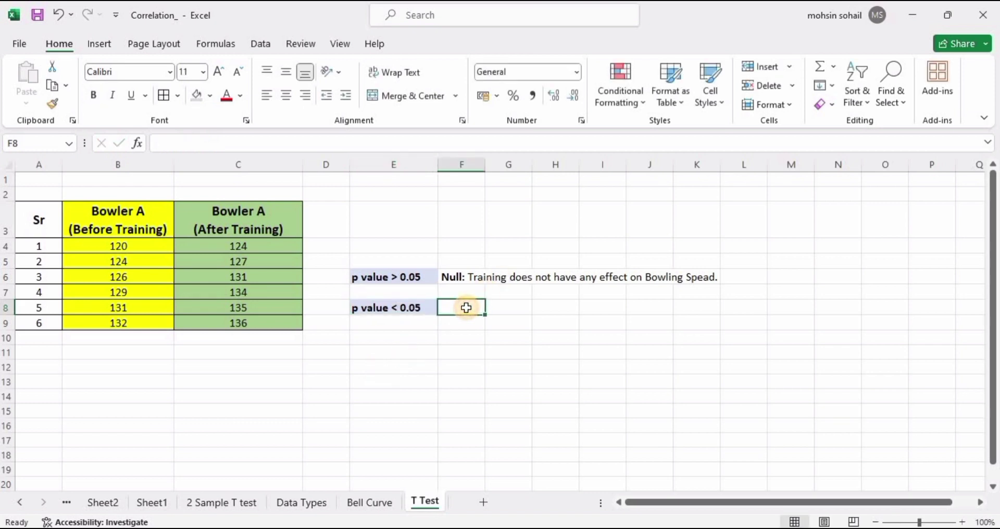
pyautogui.write('Alternate')
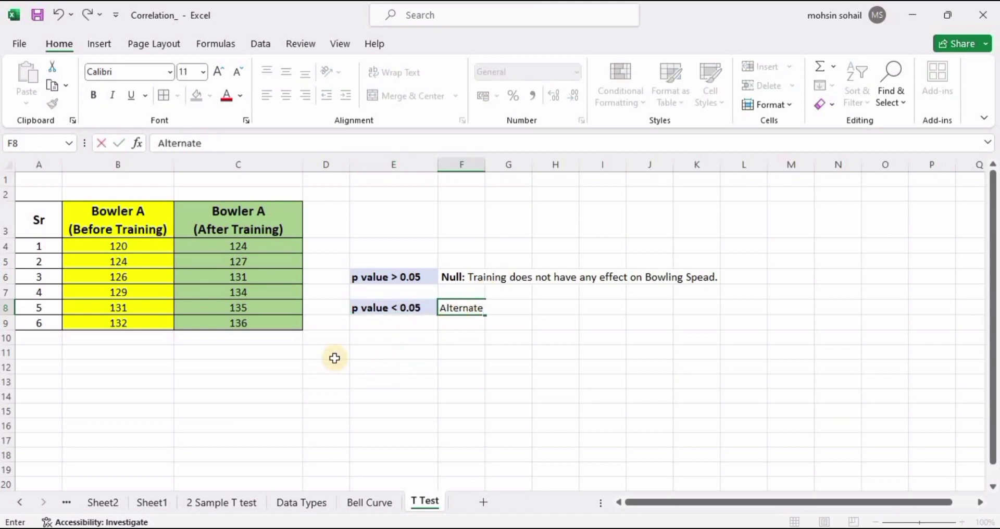
pyautogui.write(': Training increase')
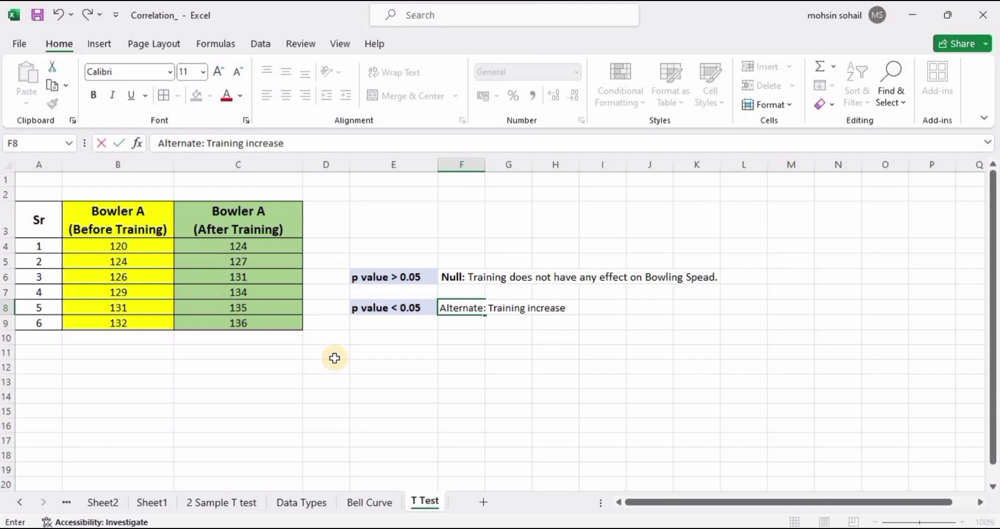
pyautogui.write('s the bowling speed')
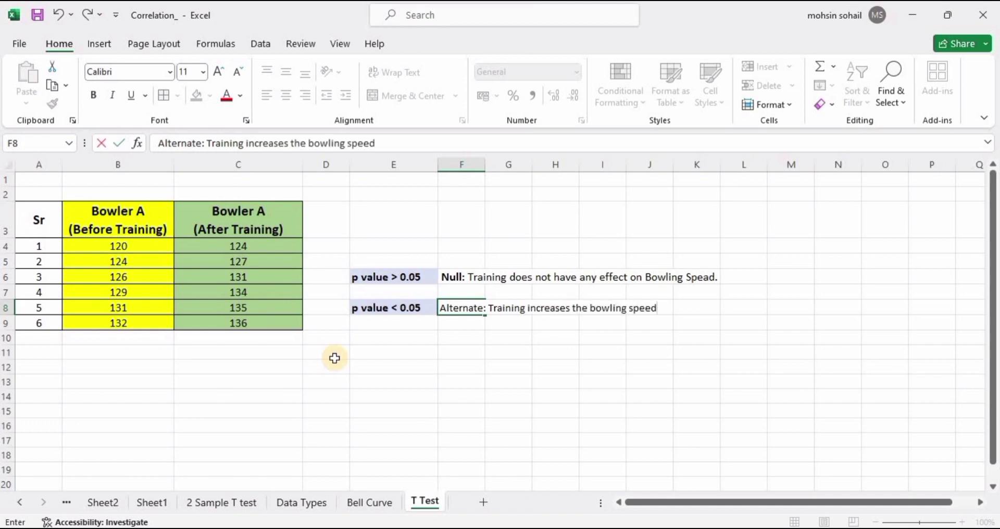
pyautogui.write('.')
pyautogui.click(508, 352)
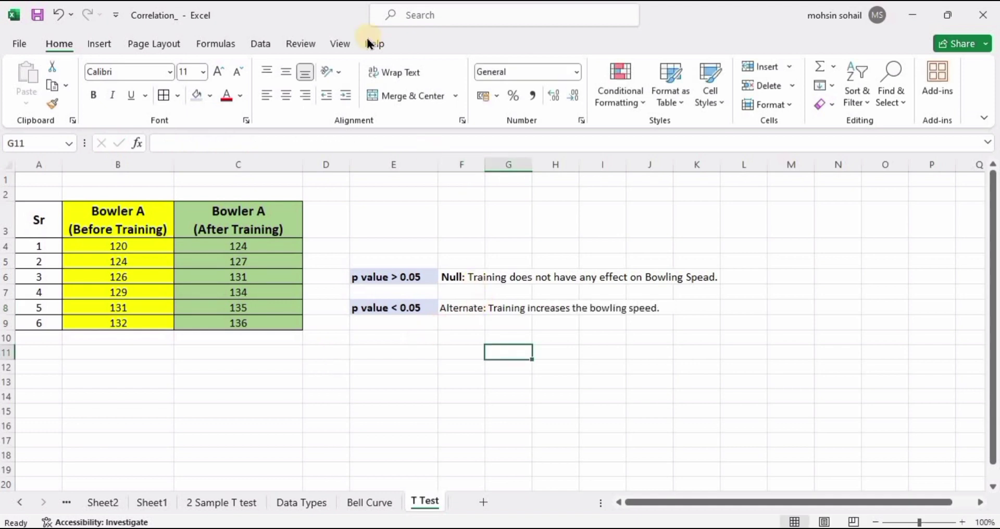
# Step: Check in the Excel add-ins settings that Analysis ToolPak and Analysis ToolPak - VBA are enabled
pyautogui.click(261, 43)
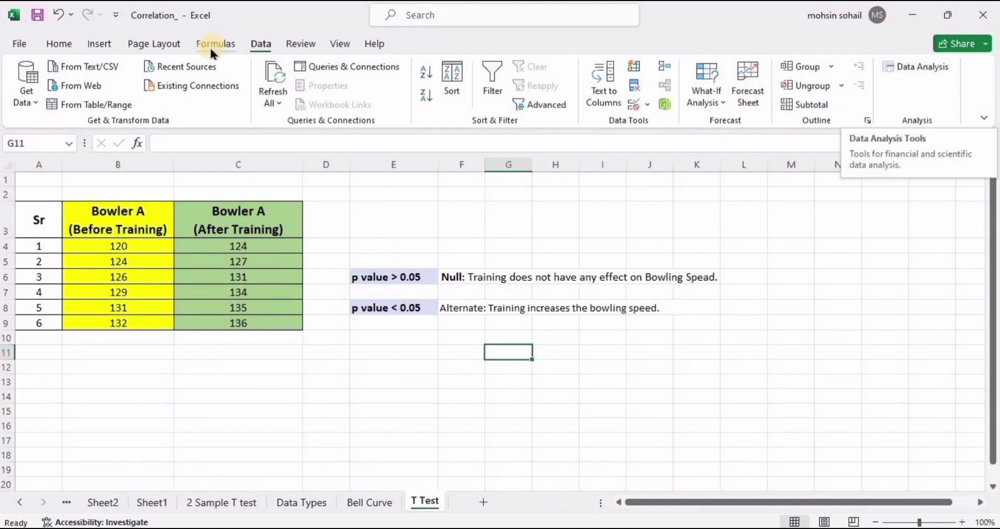
pyautogui.click(19, 45)
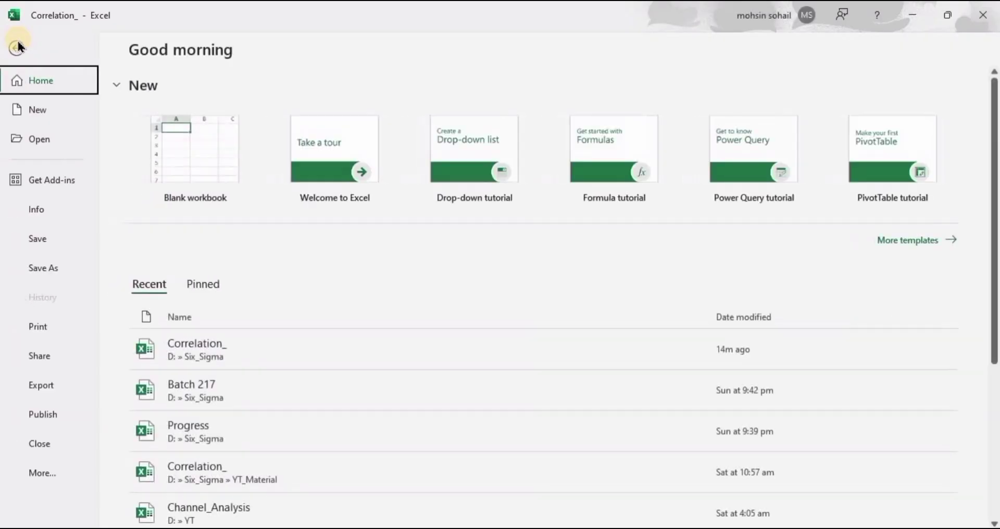
pyautogui.click(42, 479)
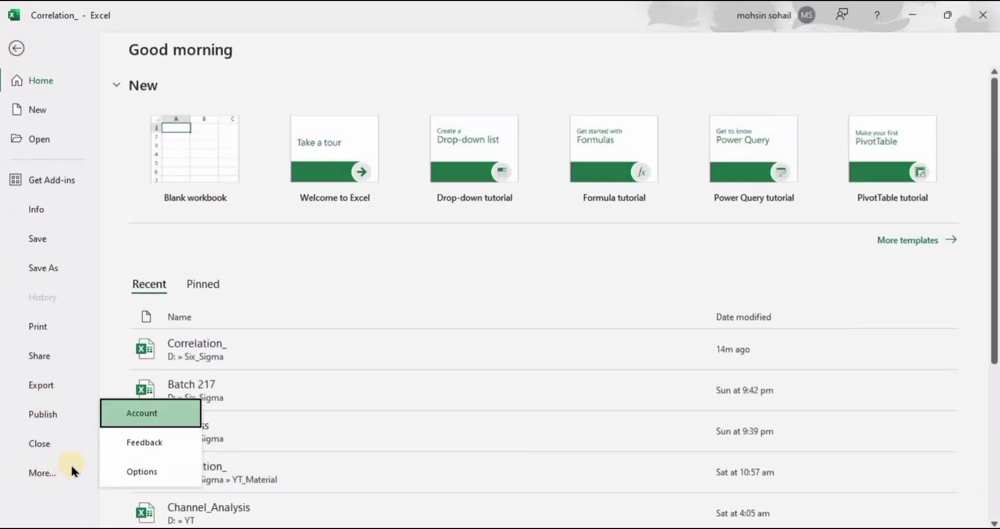
pyautogui.click(144, 472)
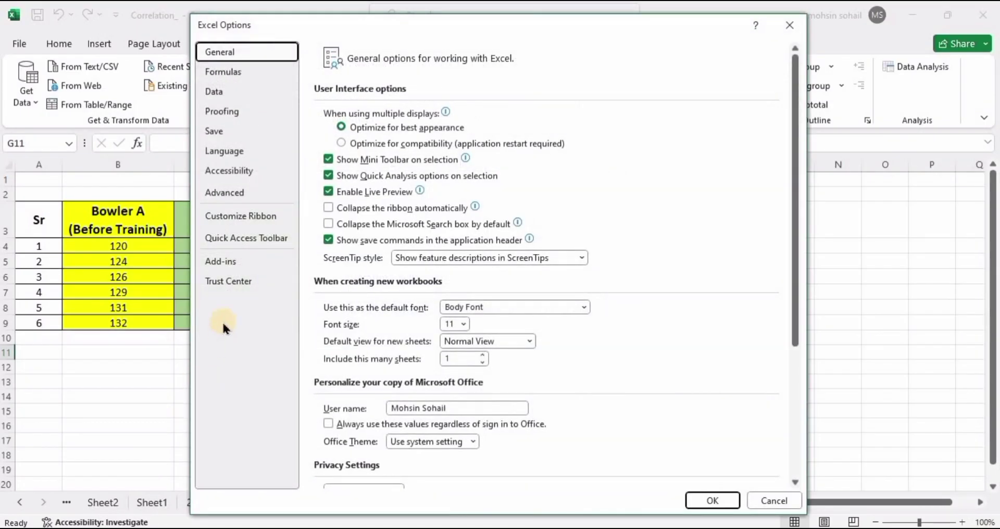
pyautogui.click(244, 267)
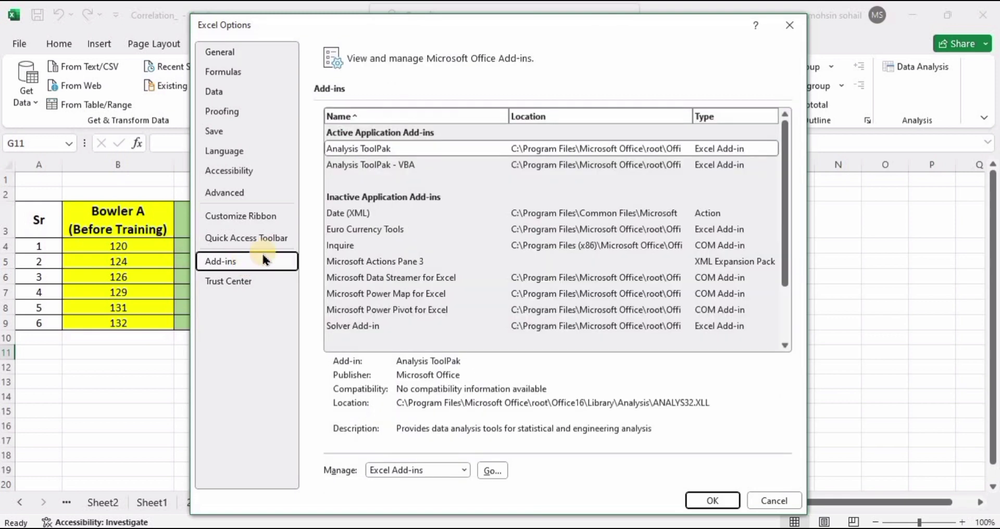
pyautogui.click(399, 149)
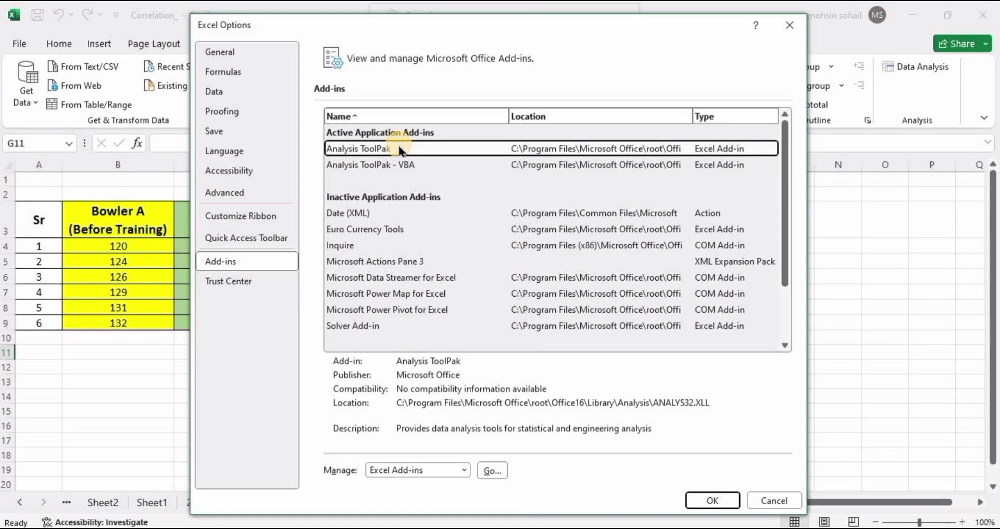
pyautogui.click(492, 472)
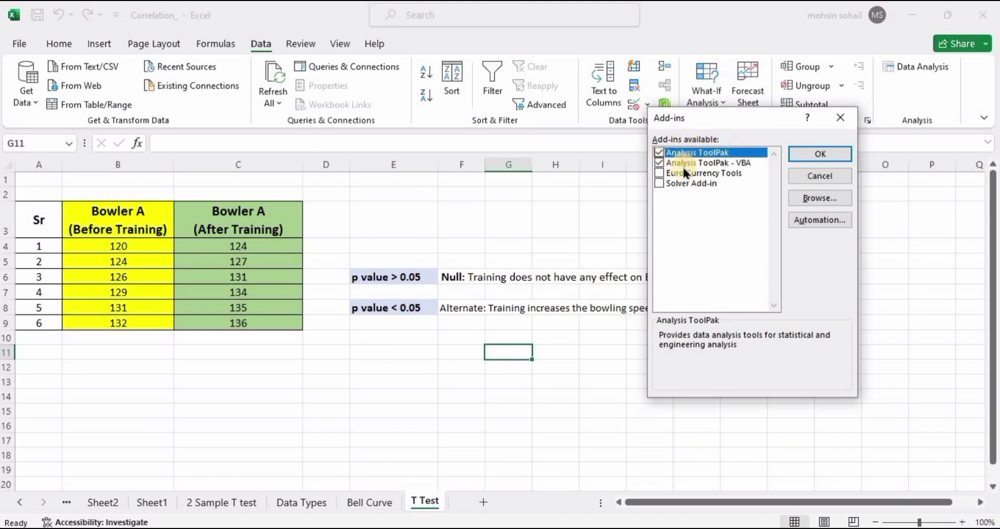
pyautogui.click(806, 155)
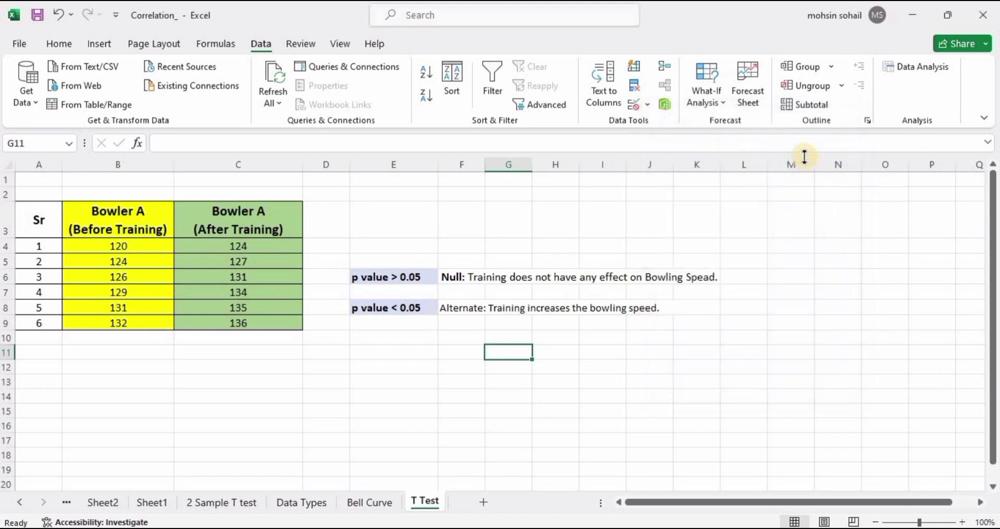
# Step: Open the t-Test: Paired Two Sample for Means tool from the Data Analysis tools
pyautogui.click(914, 67)
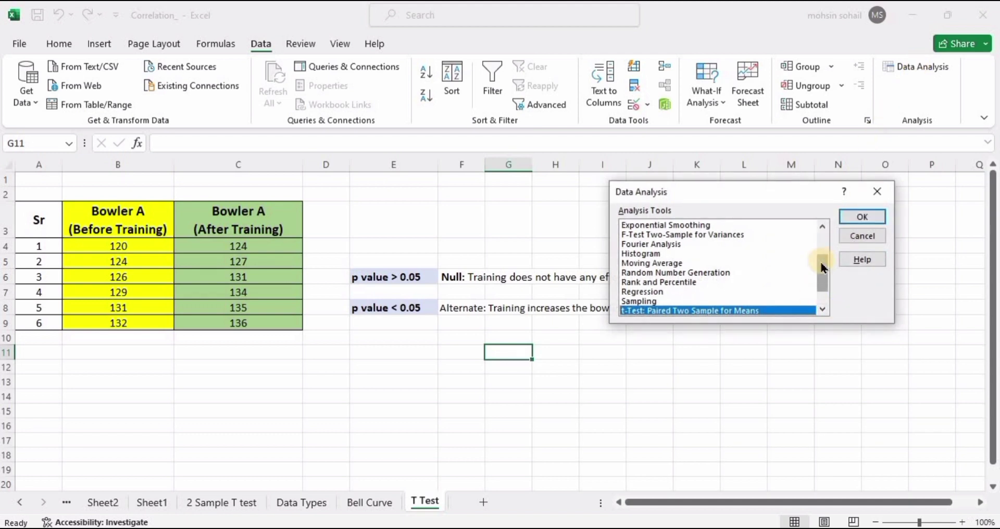
pyautogui.scroll(2, 821, 267)
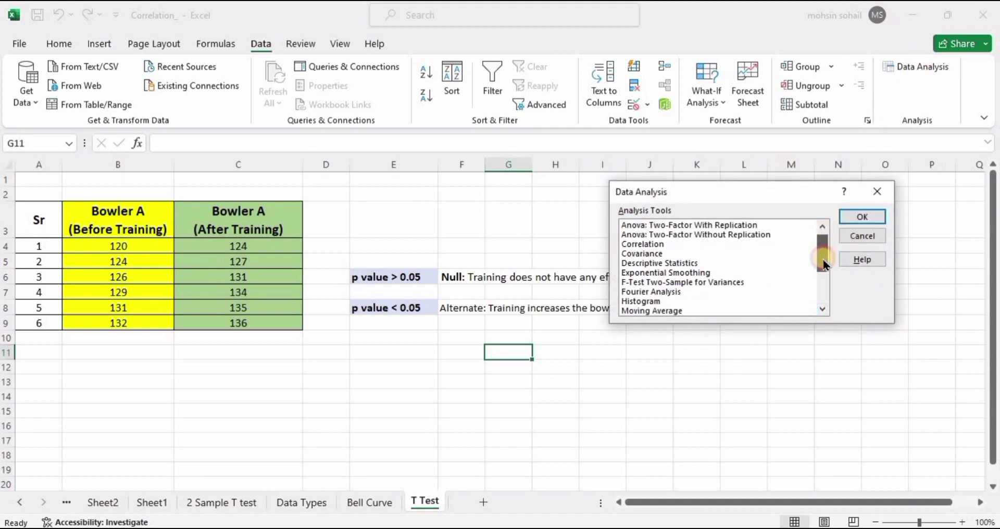
pyautogui.scroll(-4, 824, 265)
pyautogui.scroll(4, 828, 313)
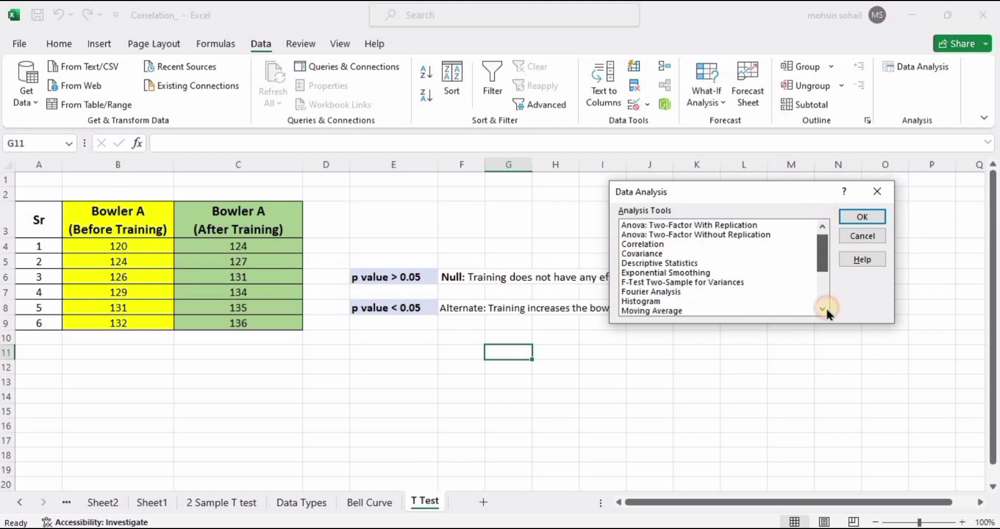
pyautogui.scroll(-3, 827, 313)
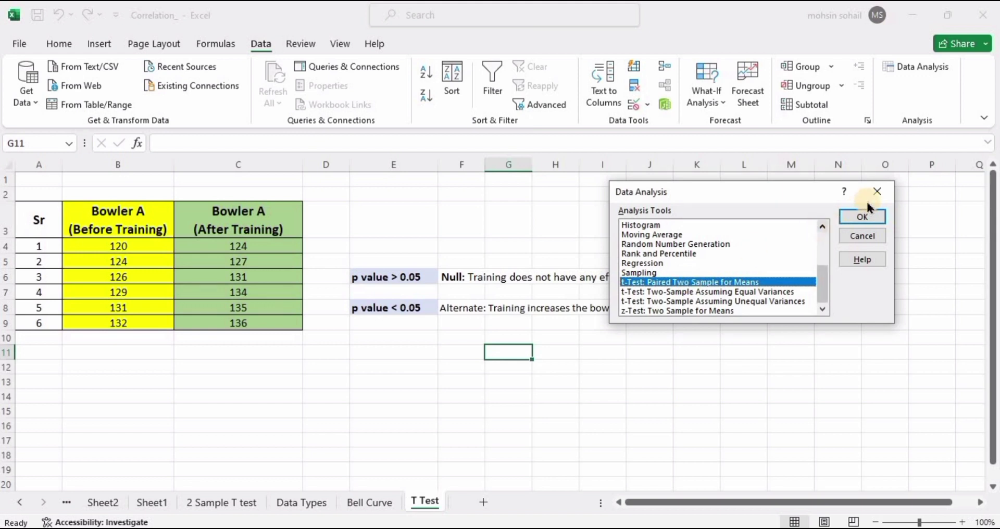
pyautogui.click(857, 217)
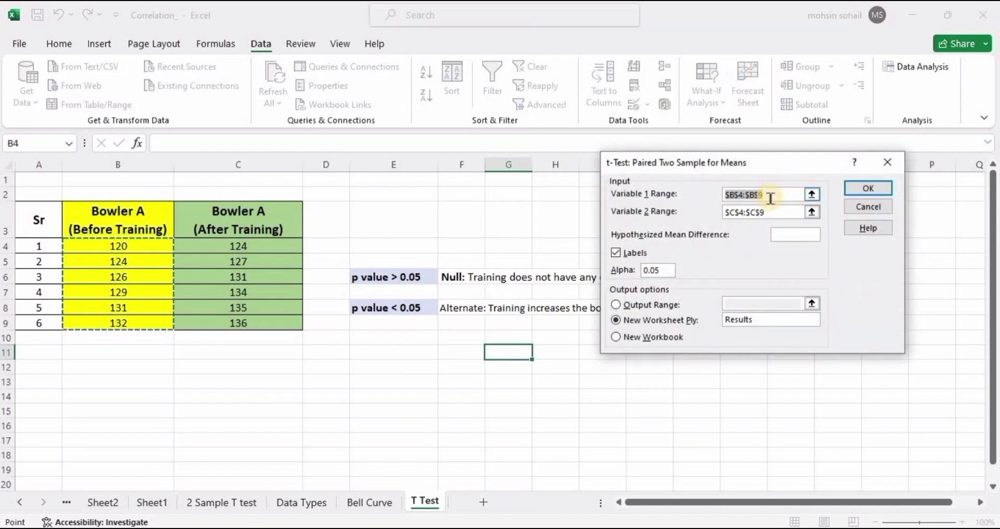
# Step: Clear the preset Variable 1 and Variable 2 ranges and the new worksheet name from the t-test settings
pyautogui.press('Delete')
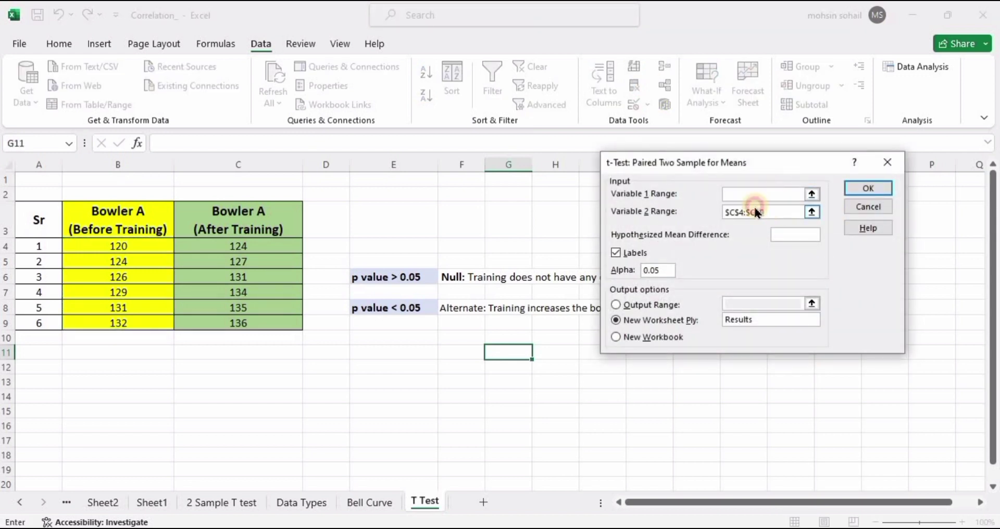
pyautogui.moveTo(763, 212); pyautogui.dragTo(730, 212)
pyautogui.press('Delete')
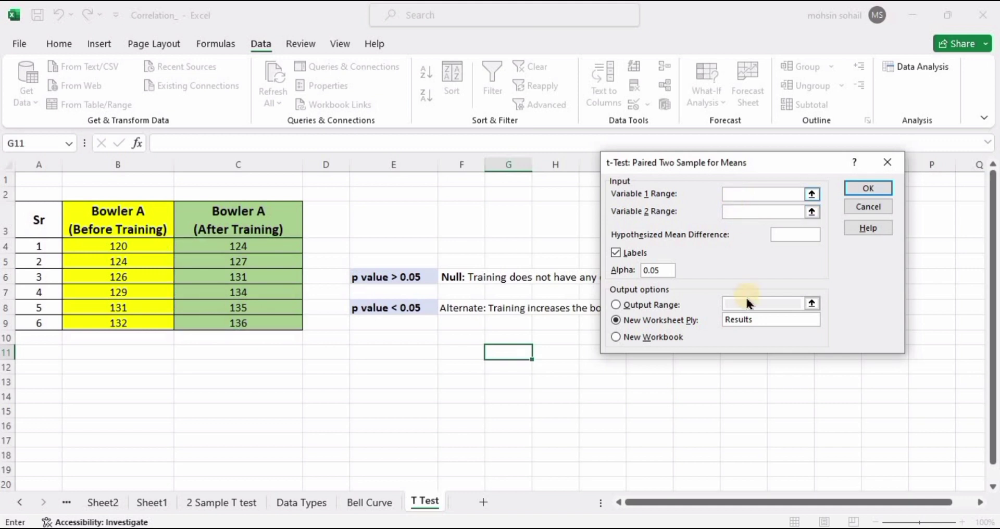
pyautogui.click(717, 320)
pyautogui.press('Delete')
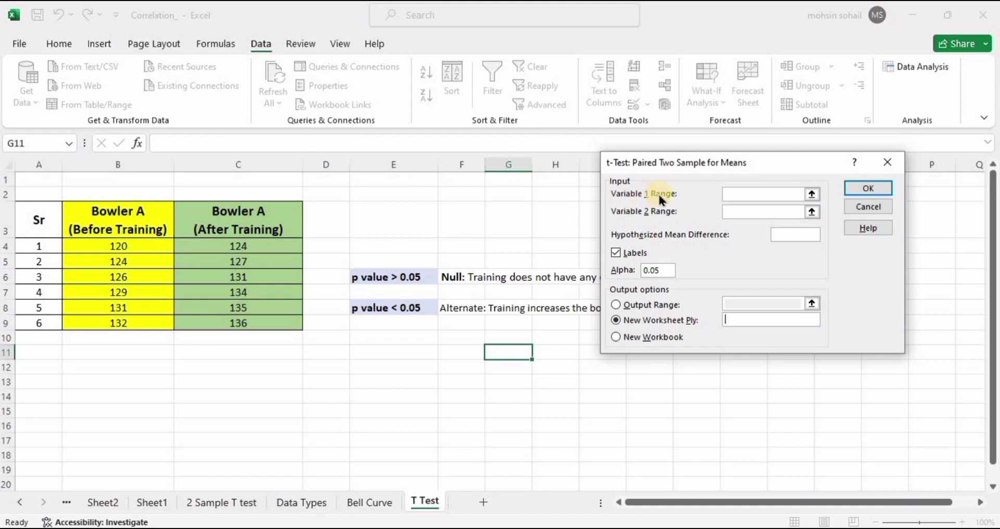
# Step: Set the Variable 1 range to the before-training speeds B4:B9 and the Variable 2 range to the after-training speeds C4:C9
pyautogui.click(733, 196)
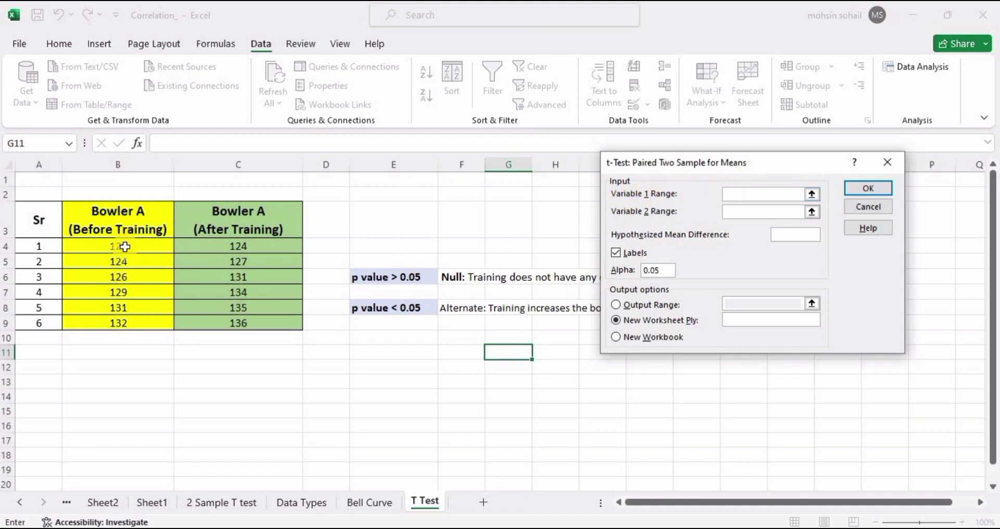
pyautogui.moveTo(125, 247); pyautogui.dragTo(133, 317)
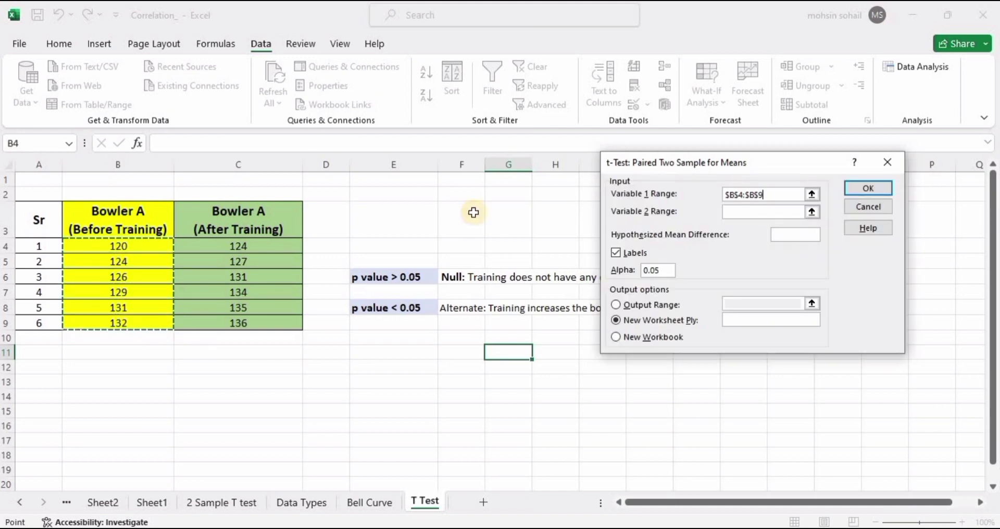
pyautogui.click(746, 214)
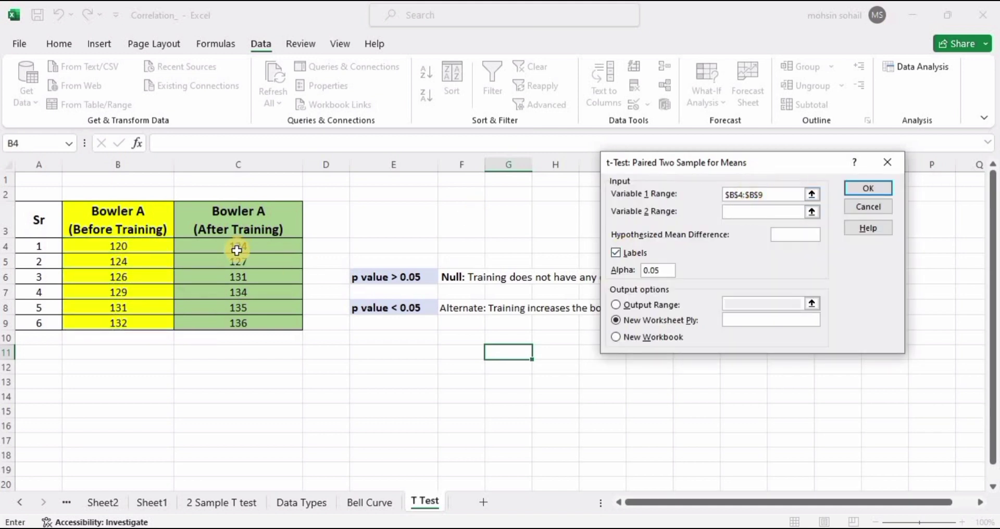
pyautogui.moveTo(237, 247); pyautogui.dragTo(243, 321)
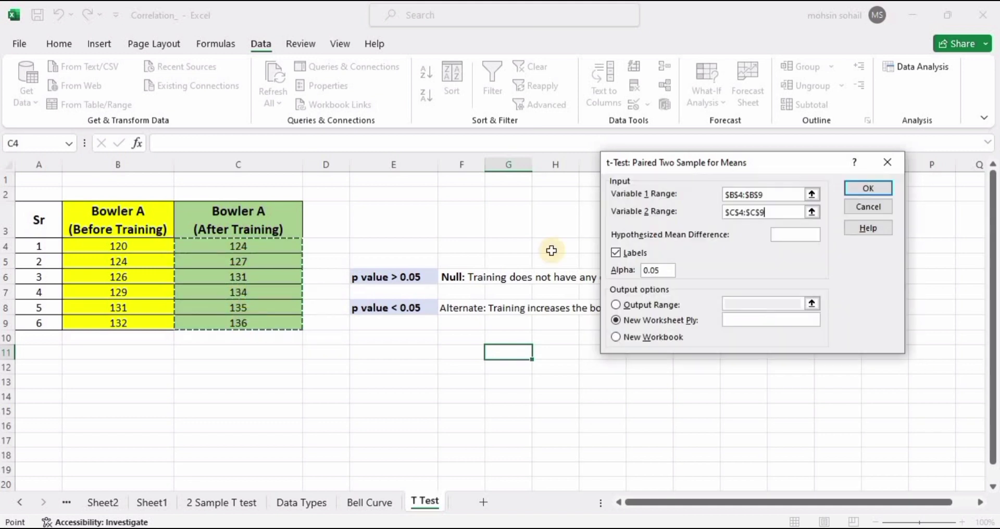
# Step: Keep alpha at 0.05, set the output range to cell F13 and run the paired t-test
pyautogui.doubleClick(646, 271)
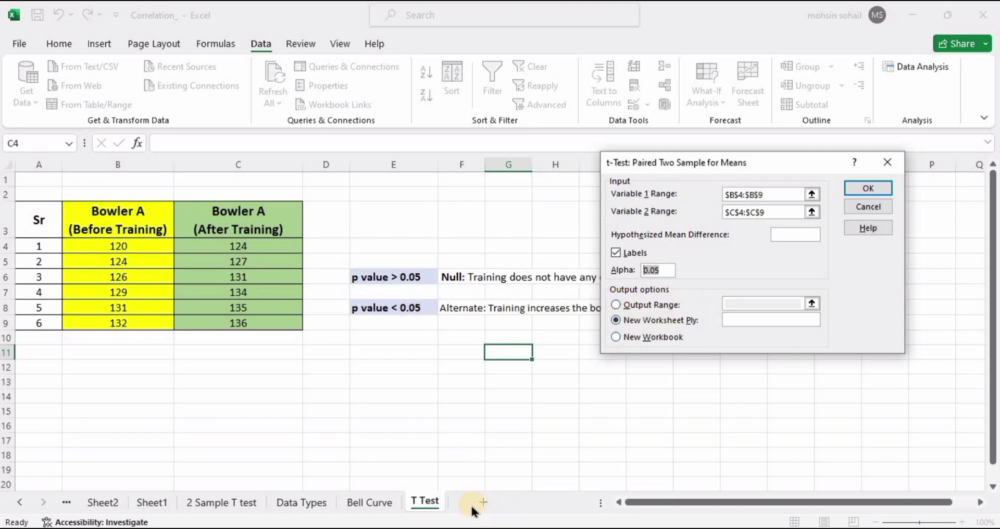
pyautogui.click(618, 302)
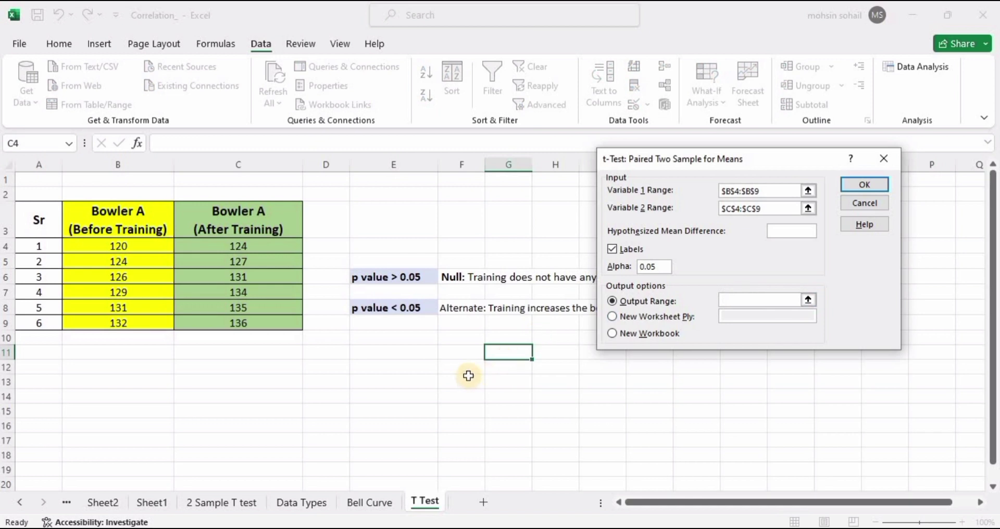
pyautogui.moveTo(470, 372); pyautogui.dragTo(460, 380)
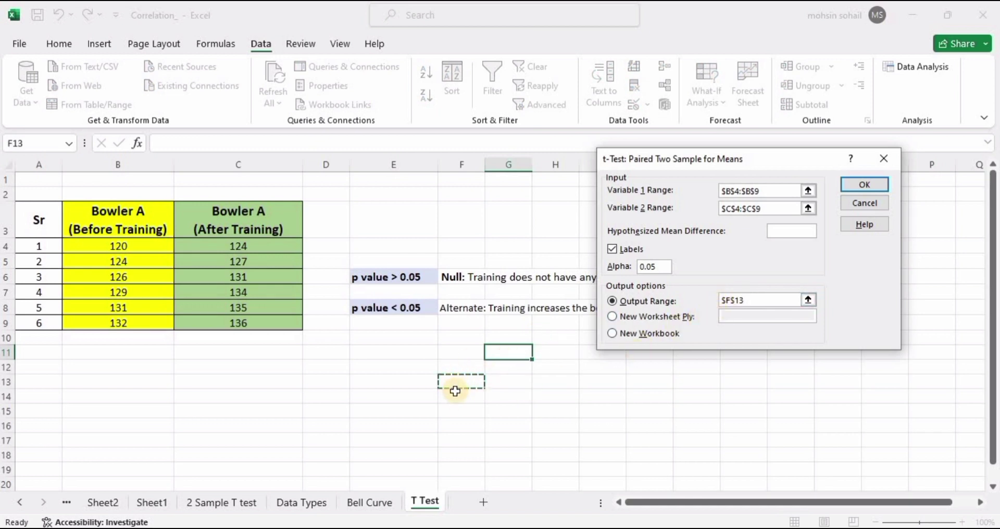
pyautogui.click(863, 184)
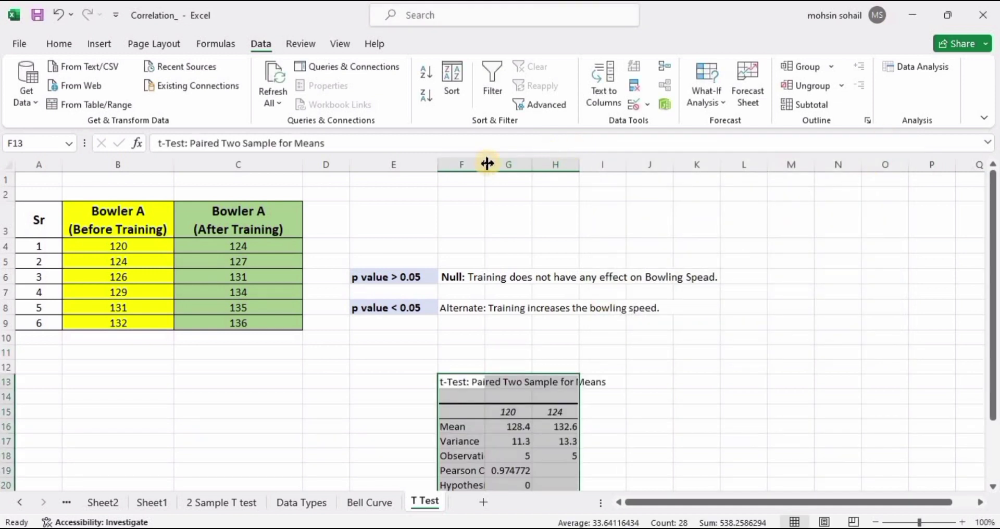
# Step: Widen columns F to H to make the t-test output readable
pyautogui.moveTo(487, 164); pyautogui.dragTo(680, 165)
pyautogui.scroll(-3, 566, 380)
pyautogui.scroll(1, 566, 383)
pyautogui.scroll(2, 769, 291)
# Step: Delete the two empty rows above the data table and the three empty rows between the data and the t-test output
pyautogui.click(6, 352)
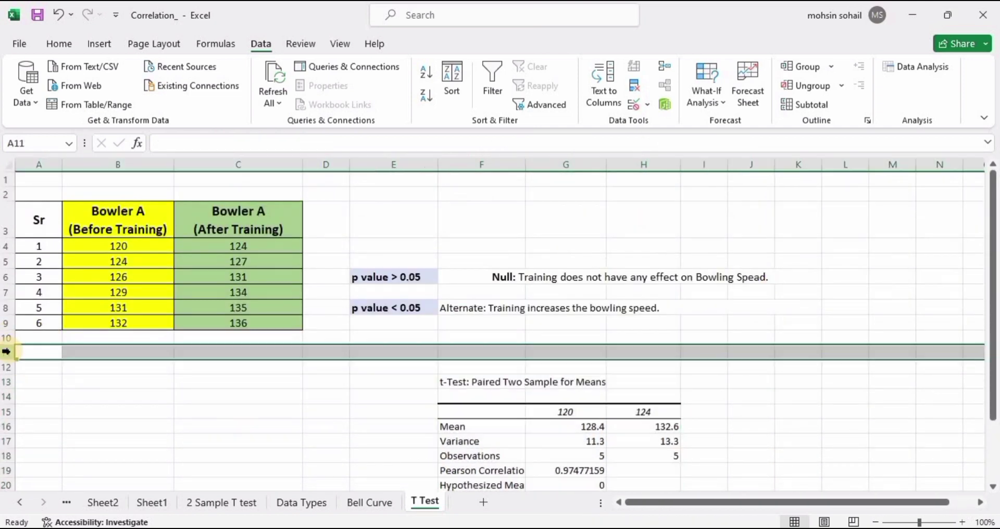
pyautogui.hotkey('ctrl', '-')
pyautogui.hotkey('ctrl', '-')
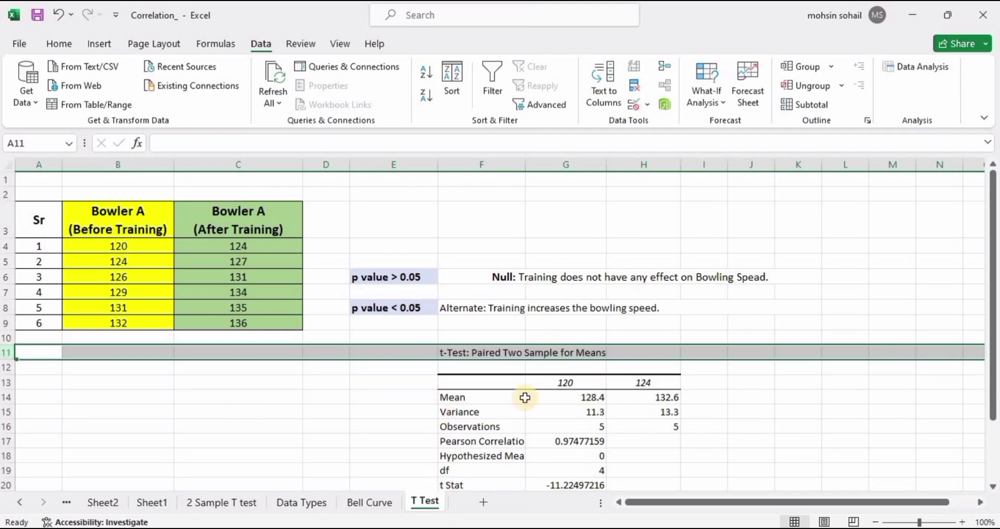
pyautogui.click(5, 179)
pyautogui.hotkey('ctrl', '-')
pyautogui.hotkey('ctrl', '-')
pyautogui.click(5, 309)
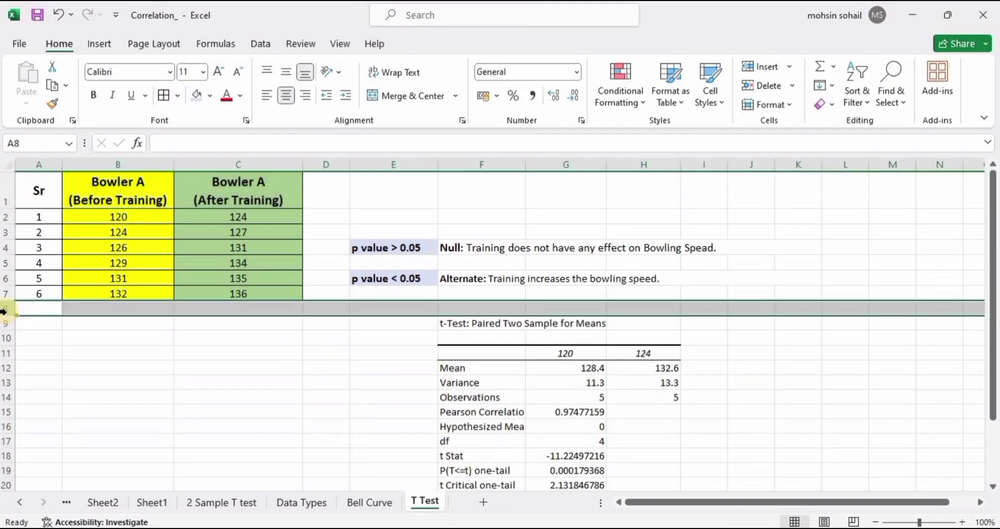
pyautogui.hotkey('ctrl', '-')
pyautogui.click(380, 396)
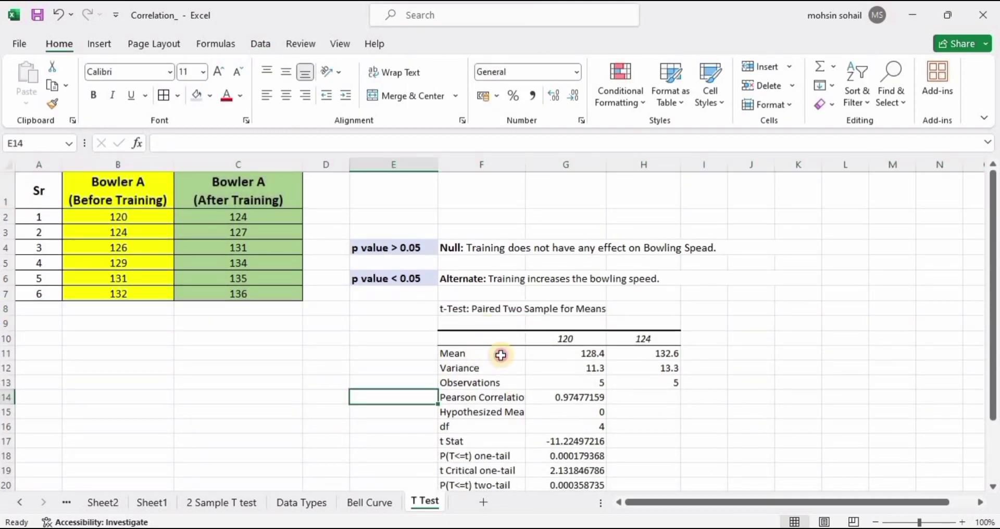
# Step: Review the mean and variance rows and enter "<0.05" in cell I18 beside the one-tail p value
pyautogui.moveTo(501, 356); pyautogui.dragTo(657, 350)
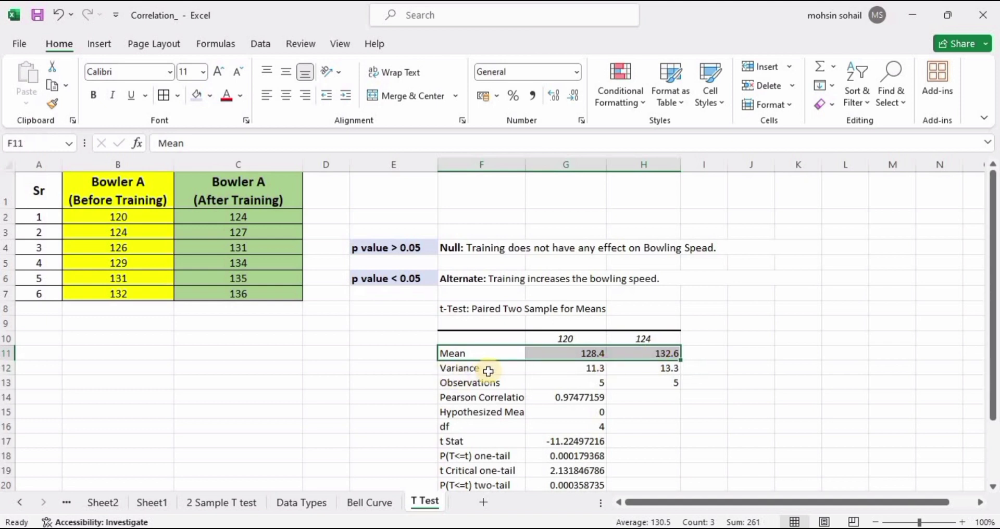
pyautogui.moveTo(488, 372); pyautogui.dragTo(670, 377)
pyautogui.click(844, 353)
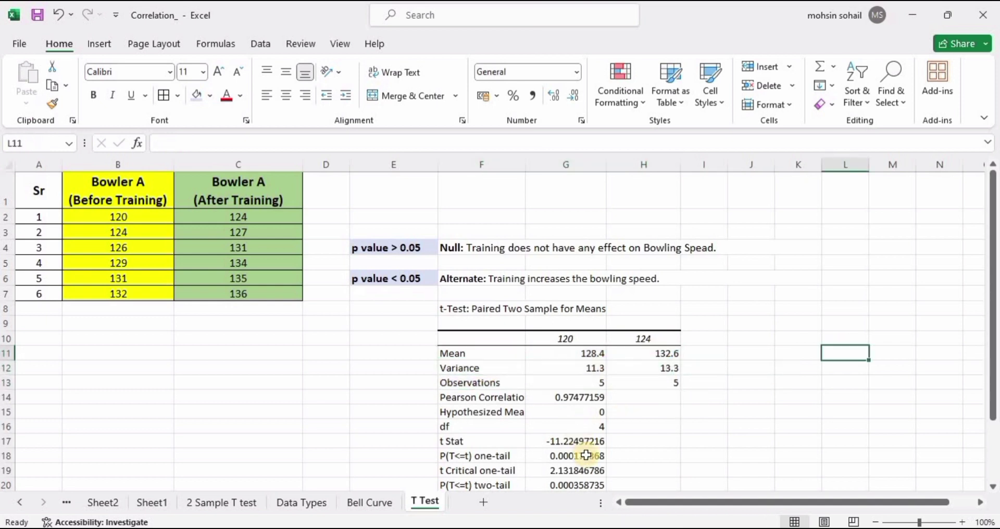
pyautogui.click(513, 455)
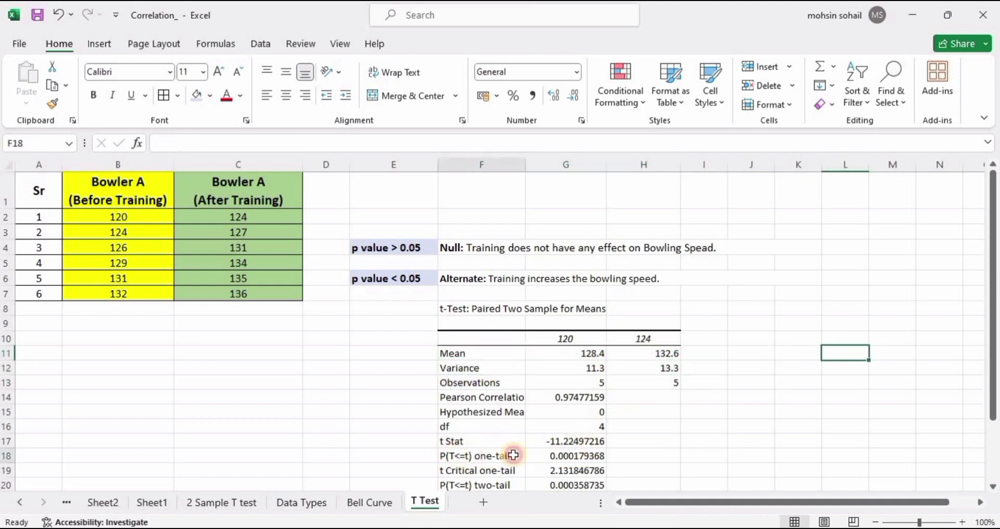
pyautogui.moveTo(513, 455); pyautogui.dragTo(582, 457)
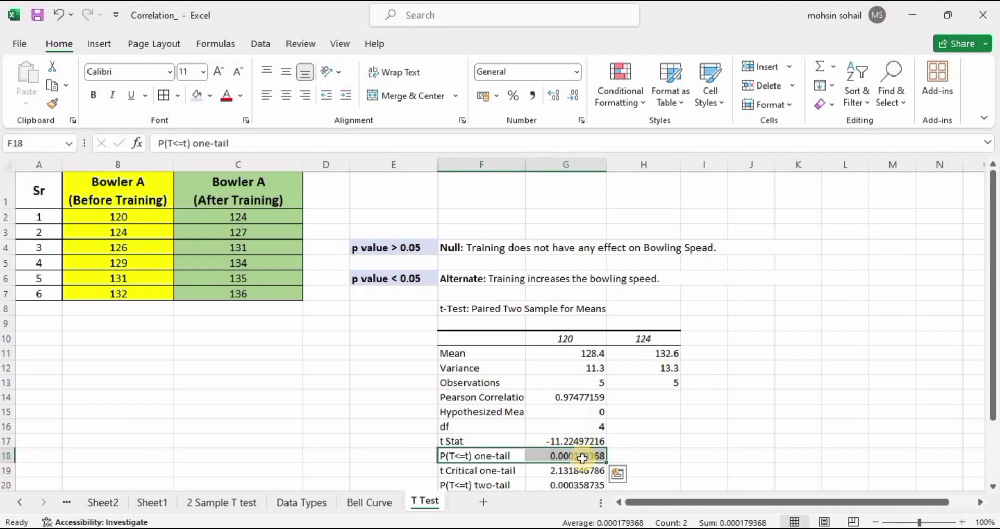
pyautogui.click(649, 458)
pyautogui.click(710, 455)
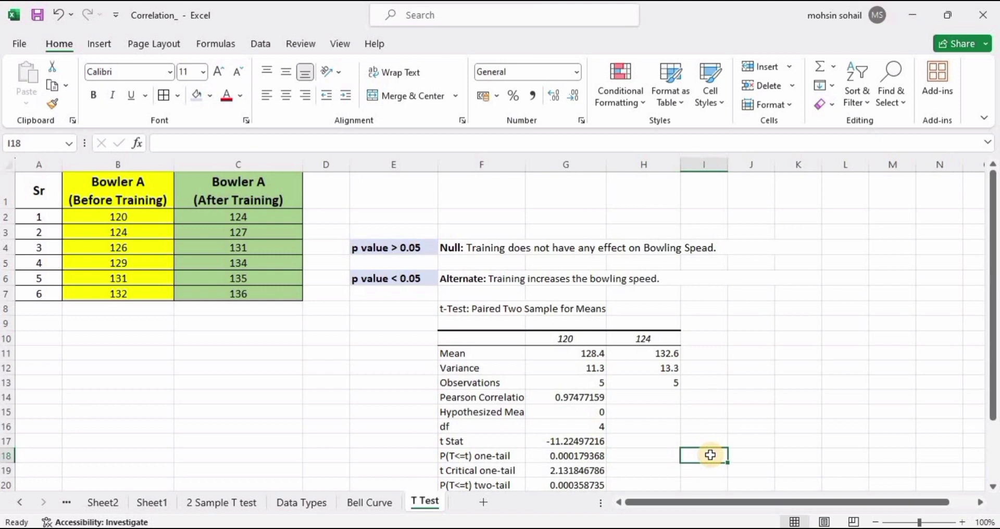
pyautogui.write('<0.05')
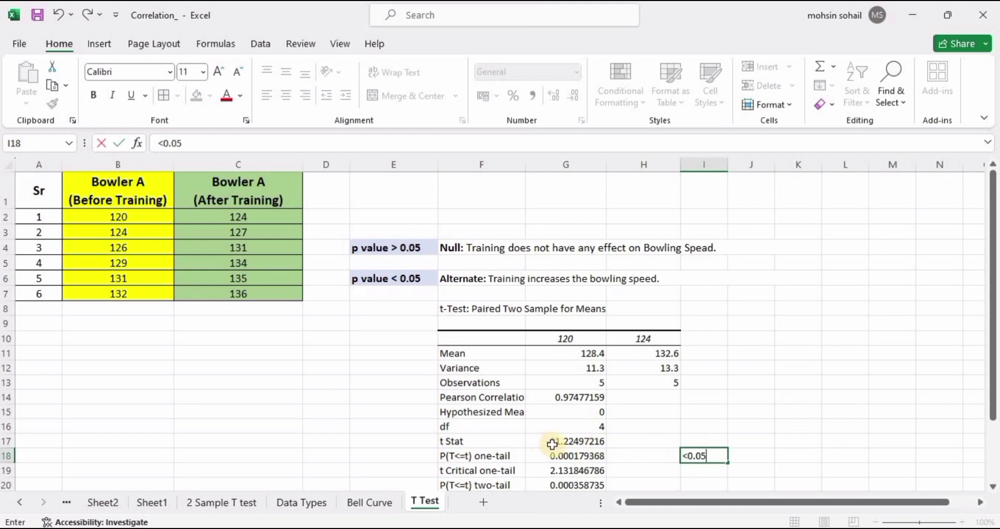
pyautogui.click(706, 473)
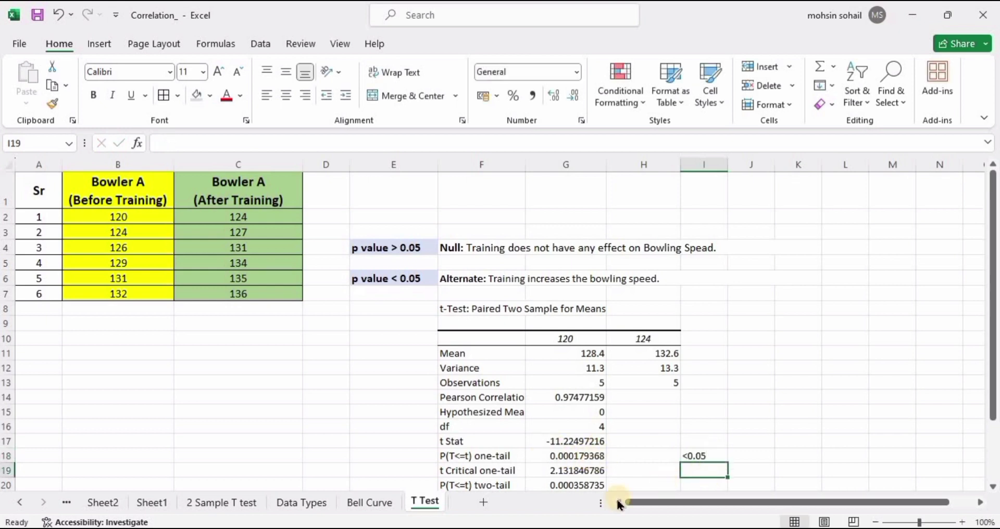
# Step: Enter "<0.05" in cell I20 beside the two-tail p value
pyautogui.click(565, 487)
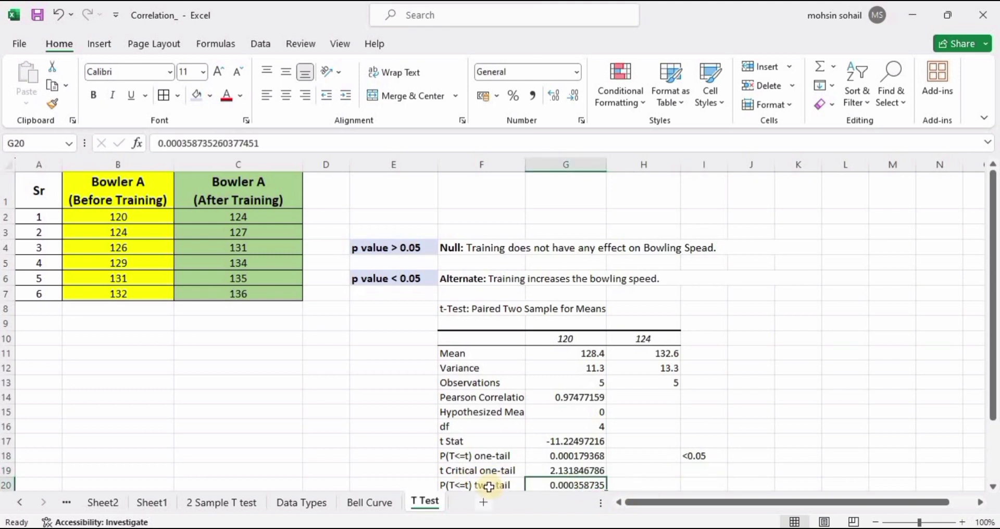
pyautogui.click(696, 481)
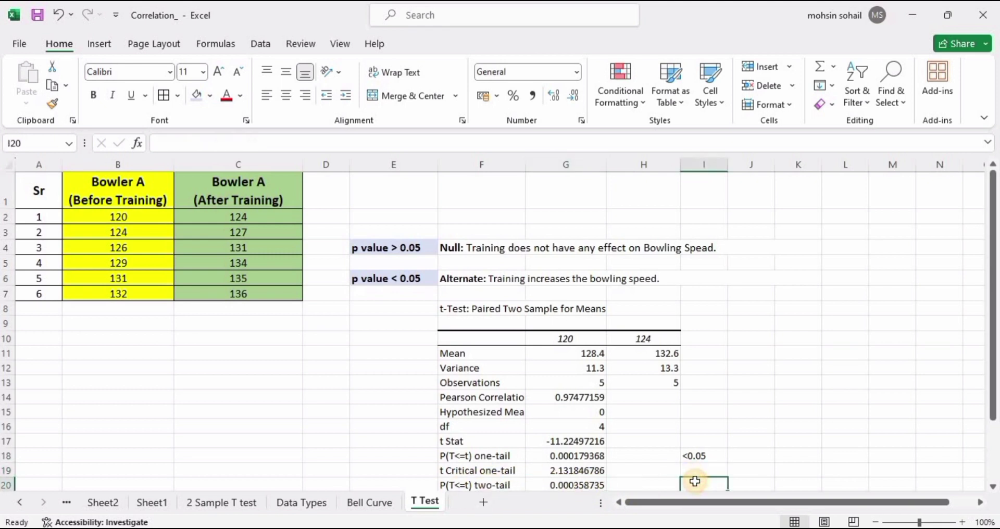
pyautogui.write('<0.05')
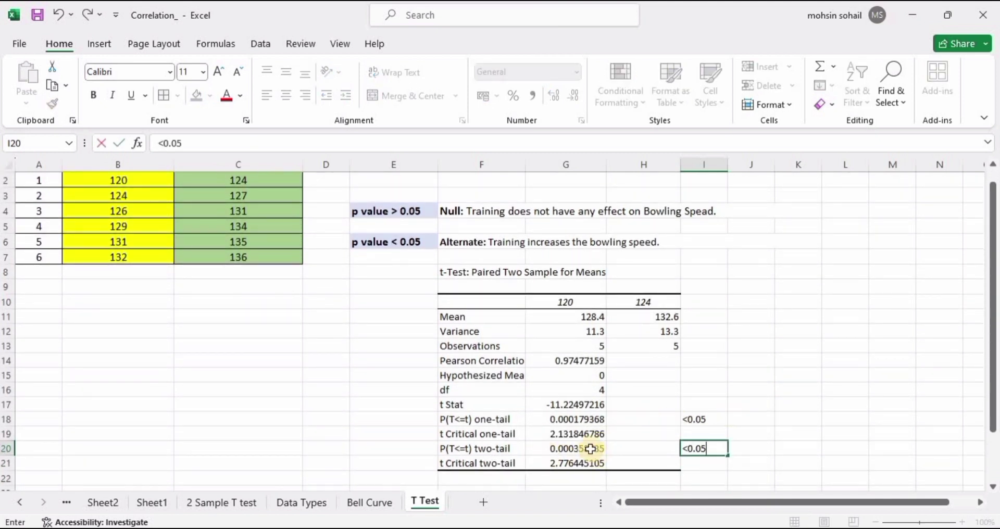
pyautogui.click(565, 422)
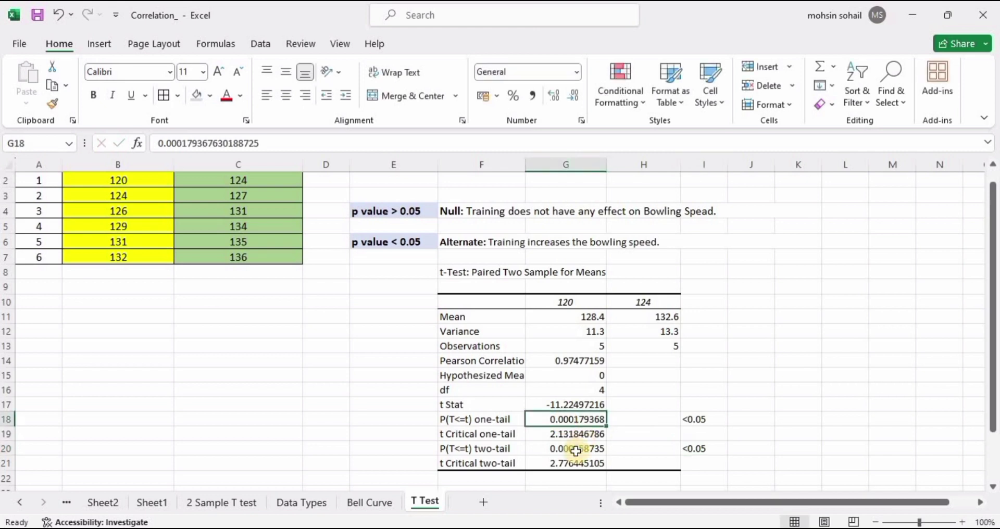
# Step: Compare the one-tail and two-tail p values with the null and alternate hypothesis conditions
pyautogui.click(575, 448)
pyautogui.scroll(1, 504, 365)
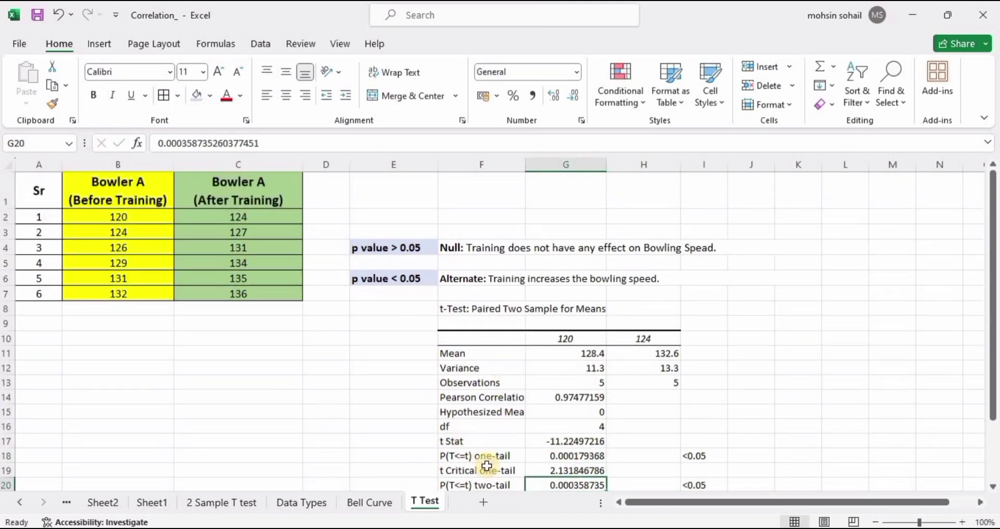
pyautogui.click(471, 457)
pyautogui.moveTo(579, 451); pyautogui.dragTo(578, 452)
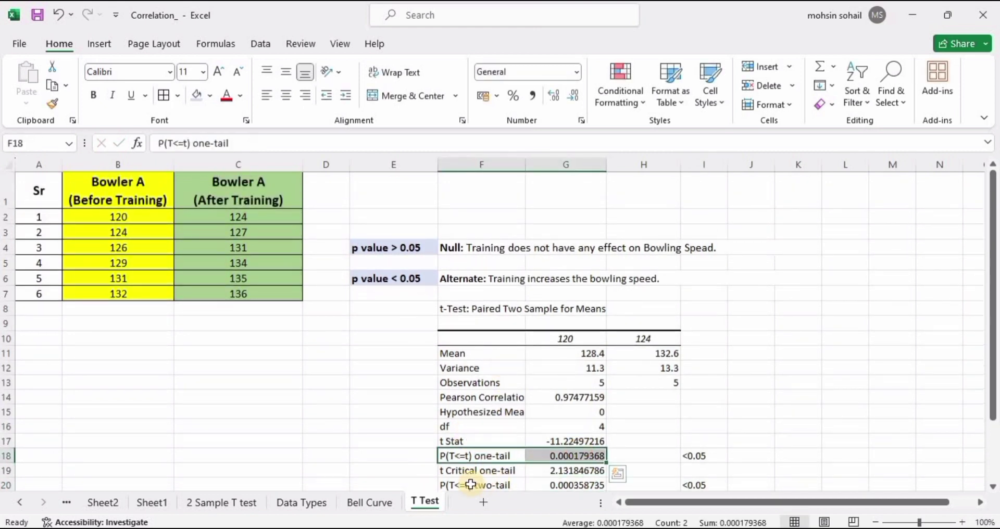
pyautogui.moveTo(500, 485); pyautogui.dragTo(577, 485)
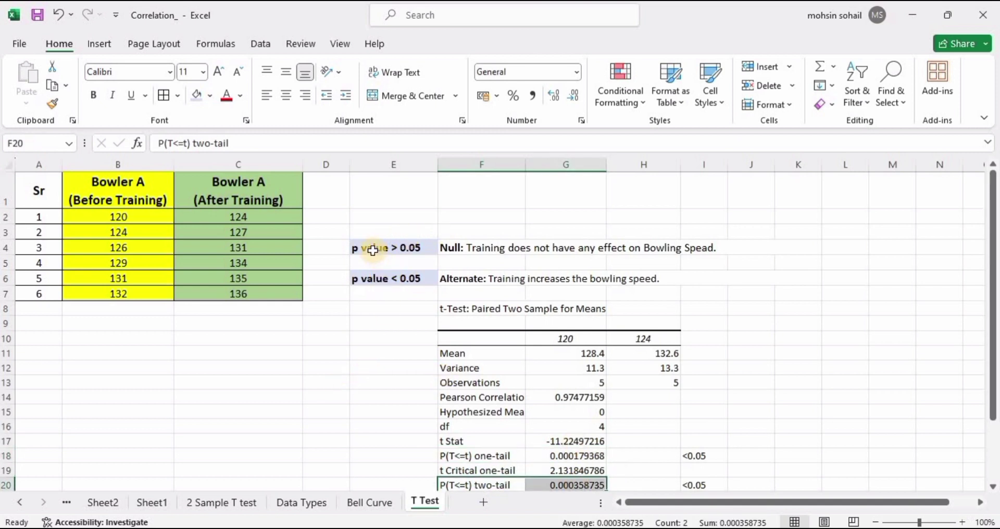
pyautogui.moveTo(372, 251); pyautogui.dragTo(597, 255)
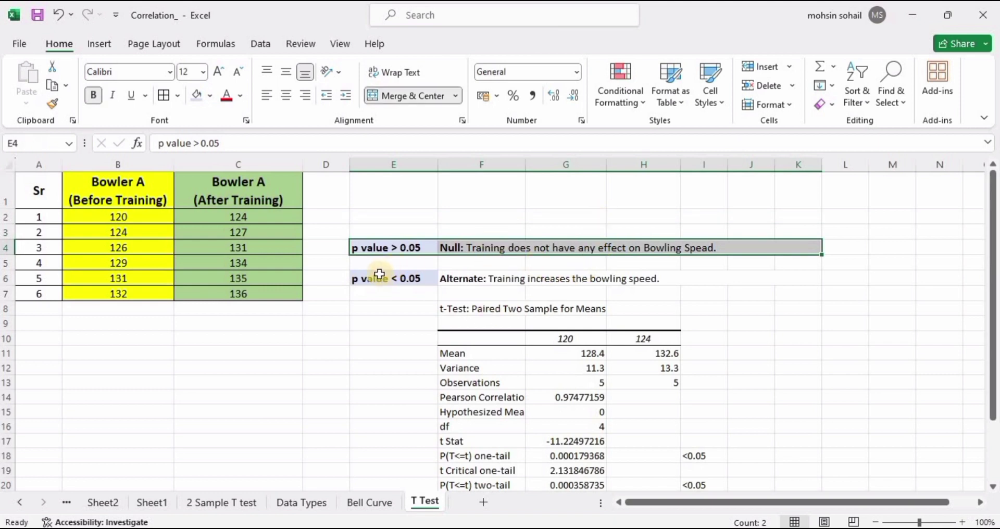
pyautogui.moveTo(374, 281); pyautogui.dragTo(646, 284)
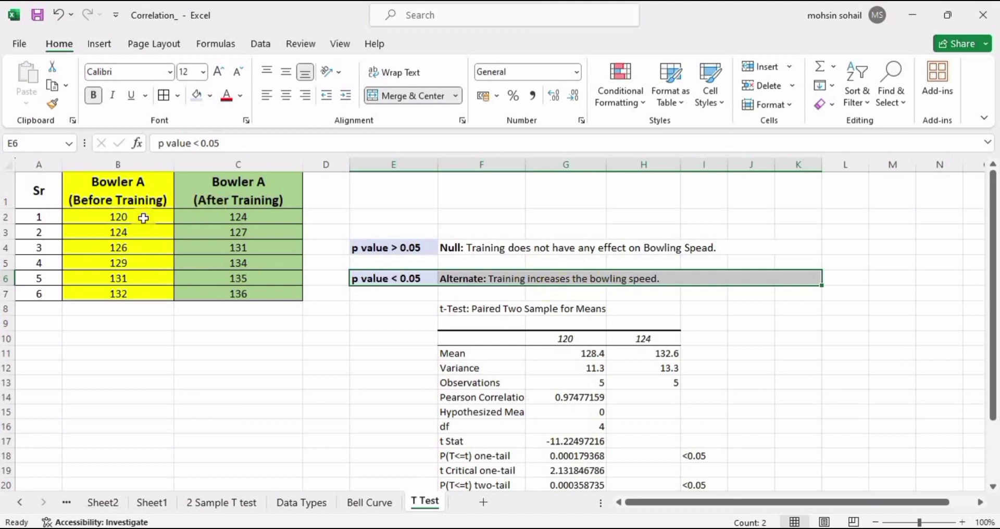
# Step: Compare the bowler's before-training and after-training speeds row by row in the data table
pyautogui.click(143, 218)
pyautogui.click(201, 219)
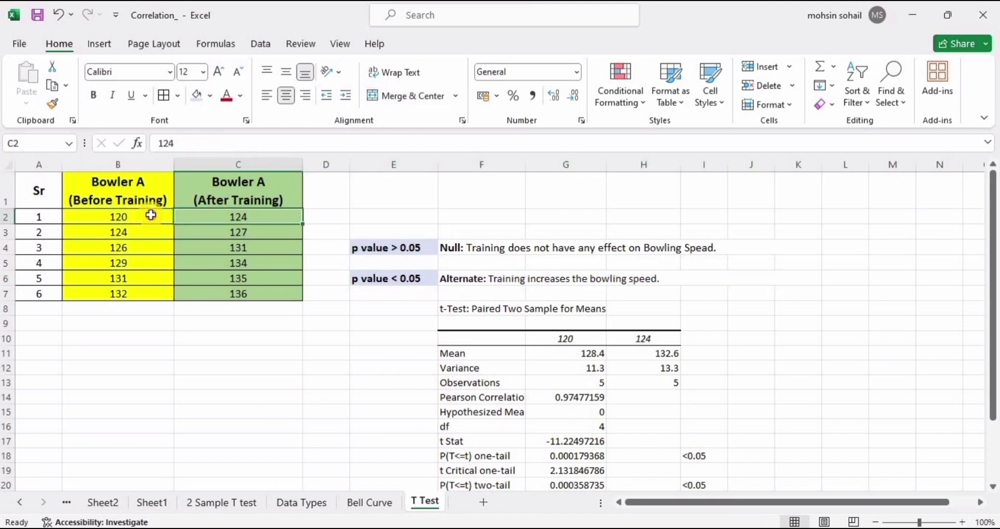
pyautogui.moveTo(150, 215); pyautogui.dragTo(211, 232)
pyautogui.moveTo(141, 249); pyautogui.dragTo(229, 250)
pyautogui.moveTo(146, 265); pyautogui.dragTo(213, 263)
pyautogui.moveTo(146, 280); pyautogui.dragTo(212, 279)
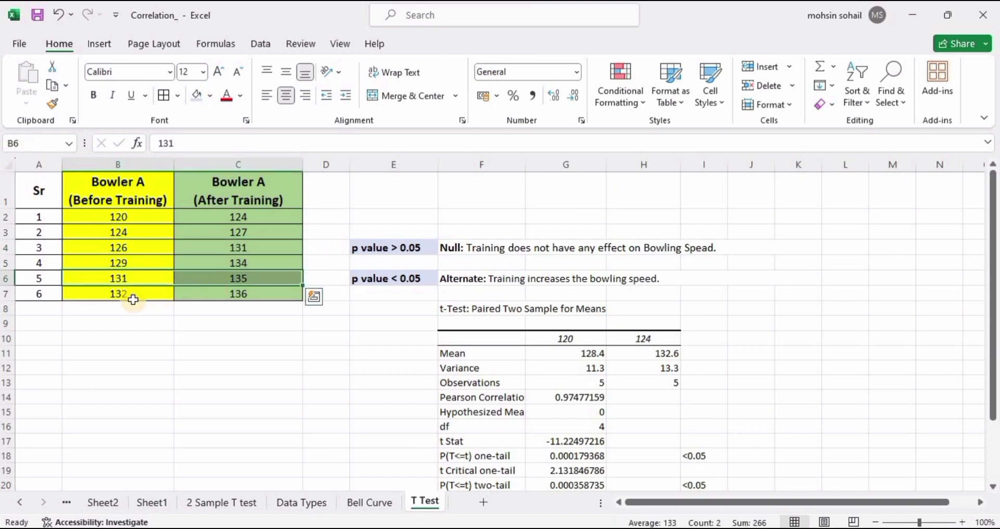
pyautogui.moveTo(148, 293); pyautogui.dragTo(217, 293)
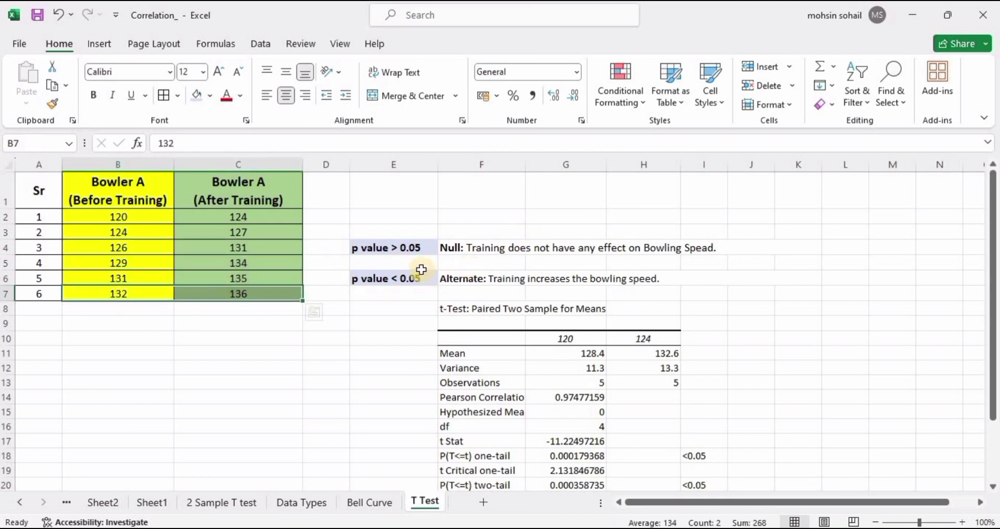